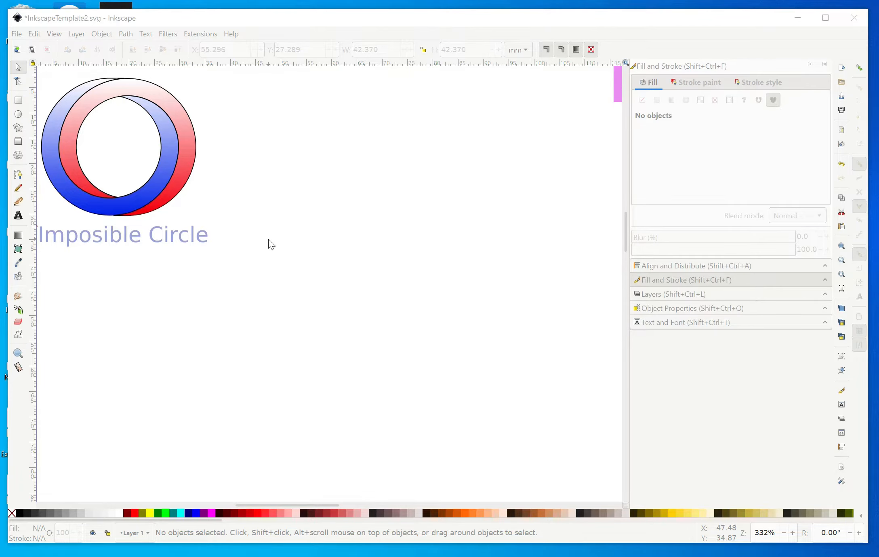
- Draw a filled blue circle about 42 mm in diameter in the empty area beside the Imposible Circle example
scroll(271, 244, "up", 10)
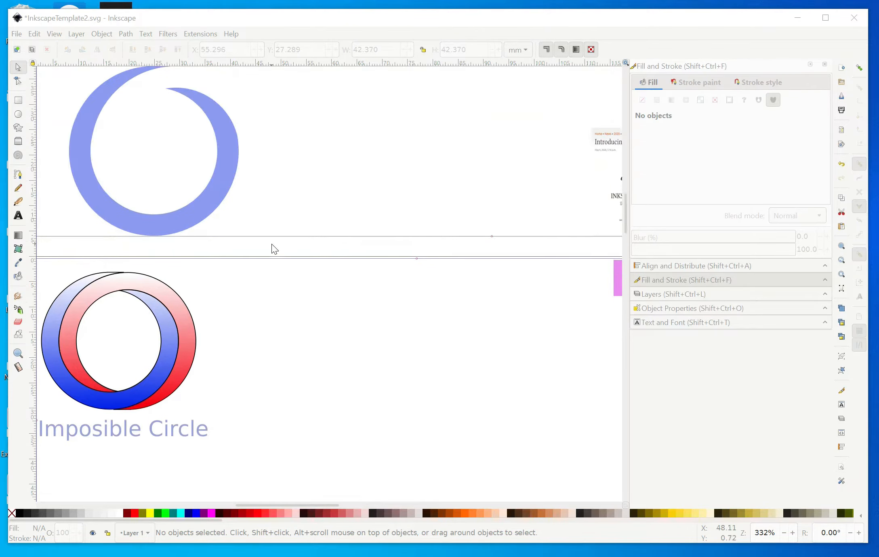
scroll(272, 245, "up", 1)
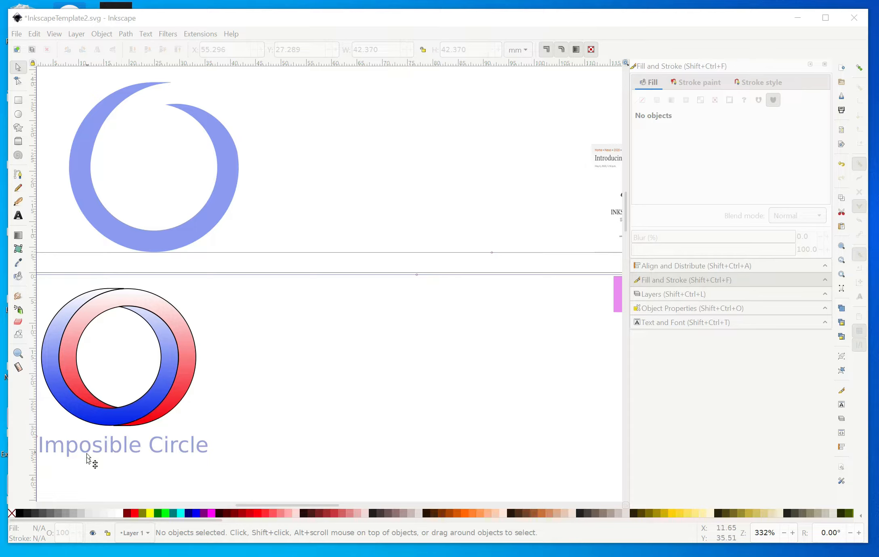
scroll(297, 421, "down", 4)
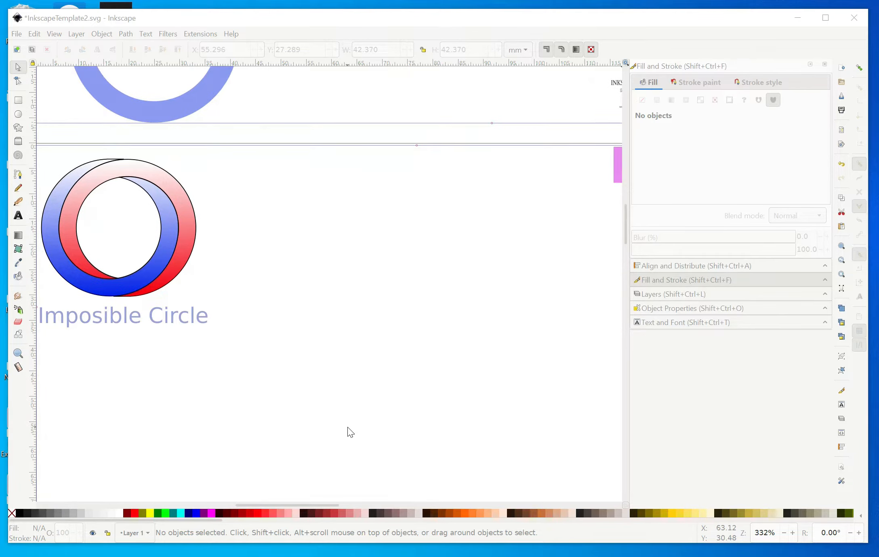
scroll(351, 432, "down", 2)
scroll(351, 432, "down", 1)
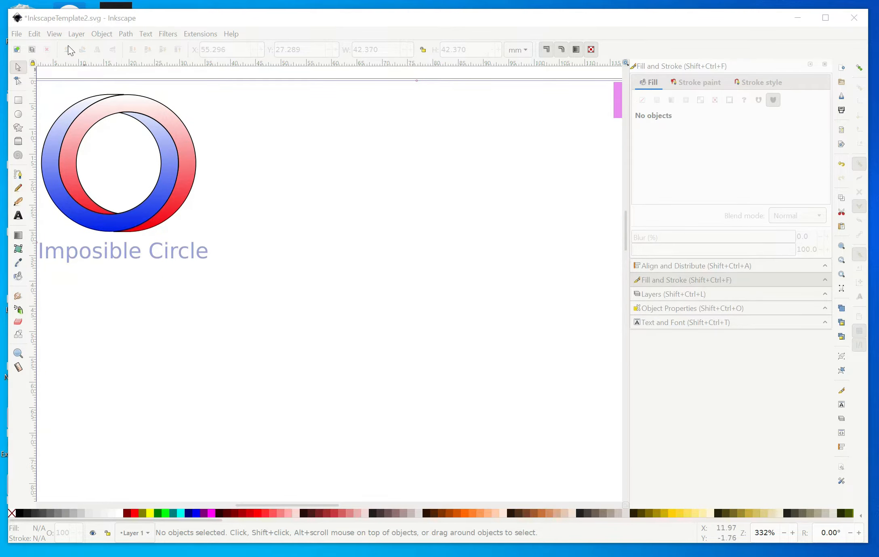
left_click(19, 116)
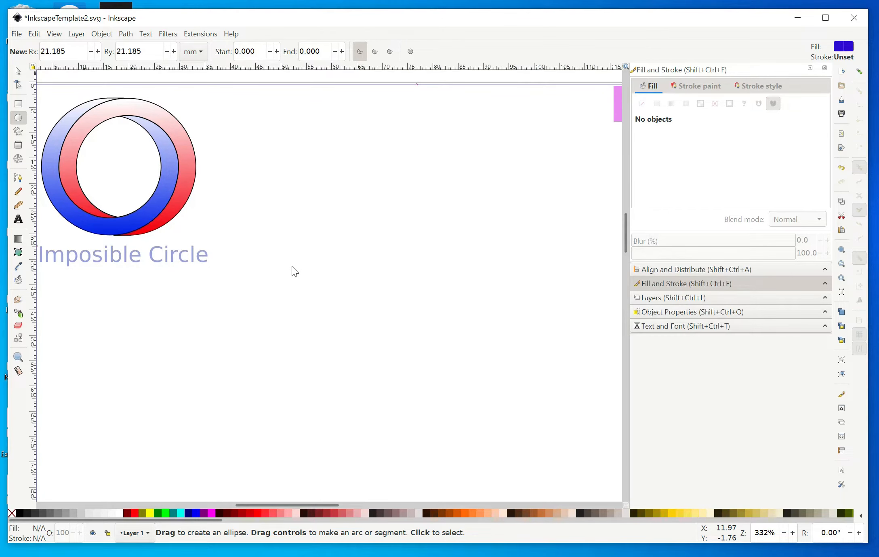
key("ctrl")
key("ctrl")
mouse_move(292, 235)
left_mouse_down()
mouse_move(391, 329)
mouse_move(495, 383)
mouse_move(469, 411)
mouse_move(505, 486)
left_mouse_up()
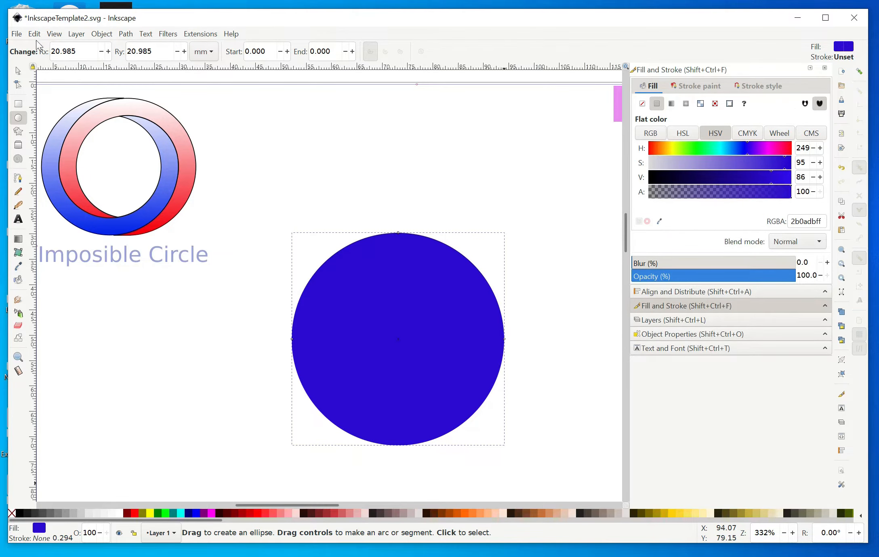
- Duplicate the blue circle in place and change the duplicate's fill to red with hue 350
left_click(19, 72)
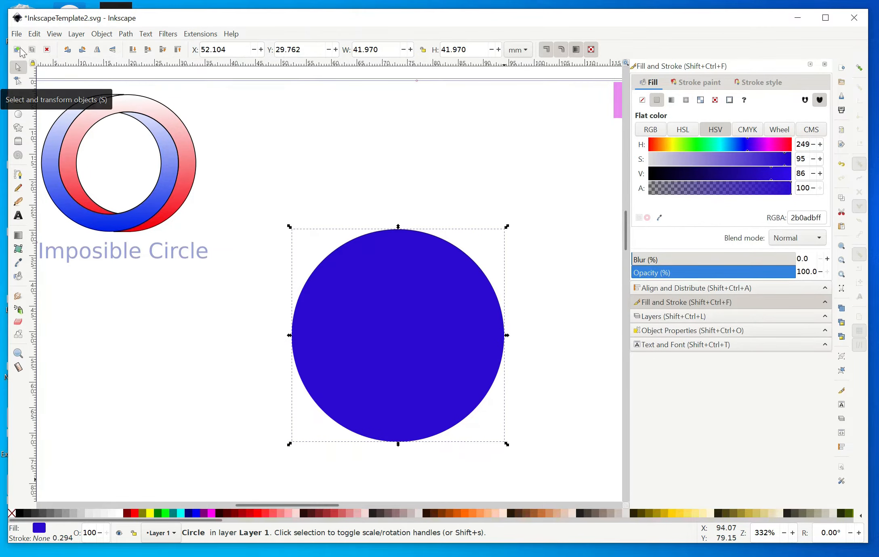
left_click(35, 34)
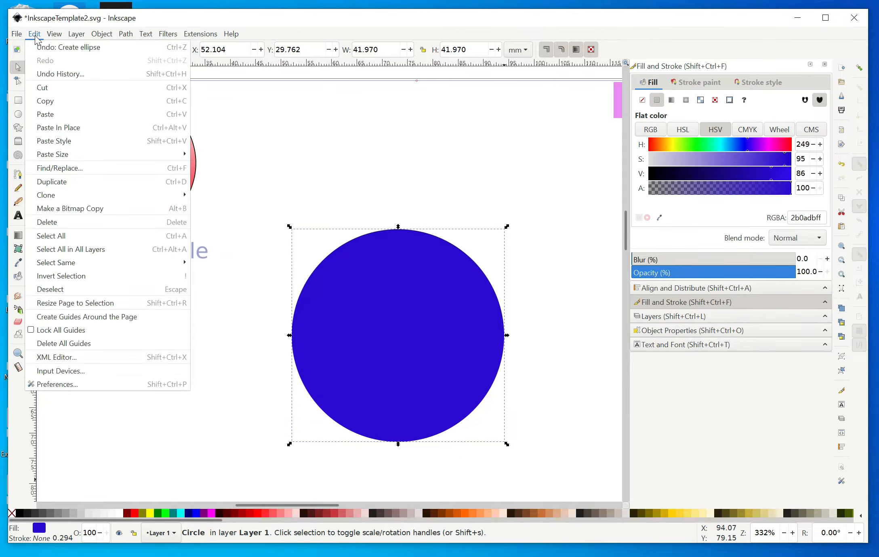
left_click(52, 182)
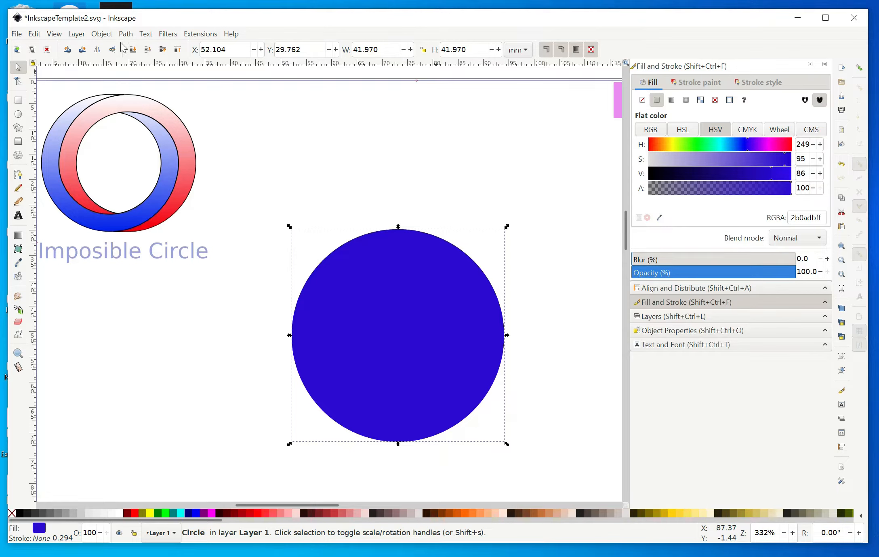
left_click(107, 35)
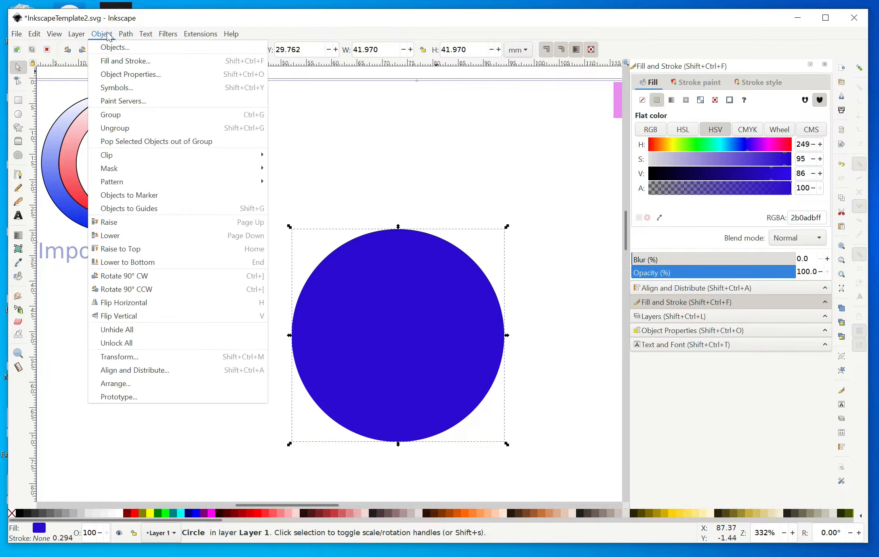
left_click(117, 64)
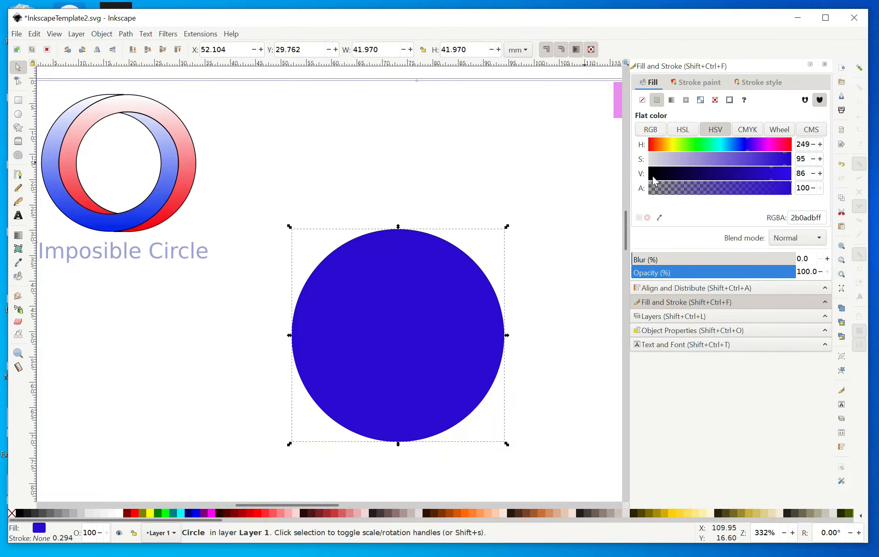
left_click(787, 146)
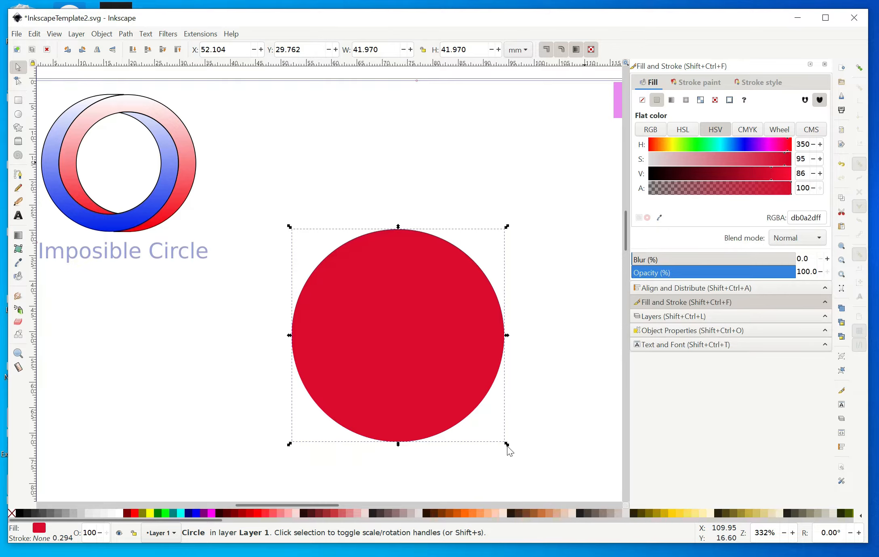
- Scale the red circle down proportionally to about 33.4 mm and centre it horizontally and vertically on the blue circle
left_click_drag(505, 446, 464, 419)
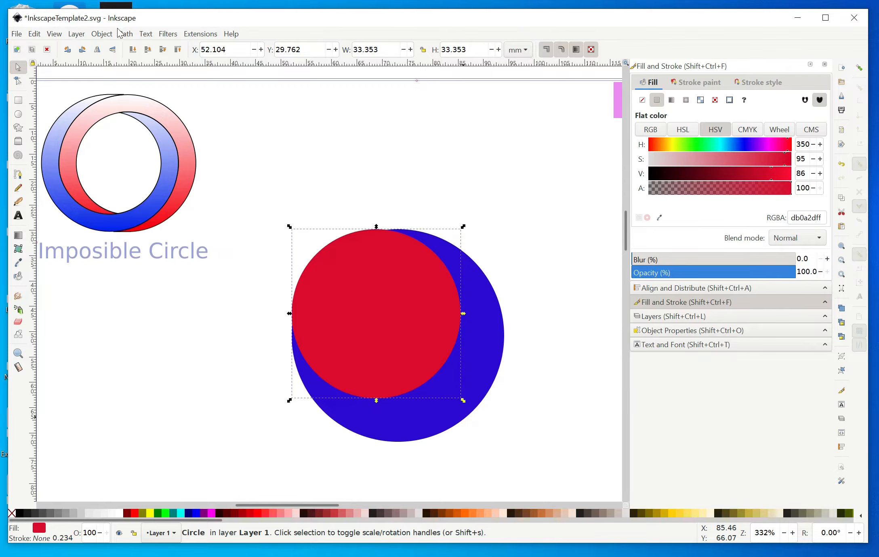
left_click(103, 36)
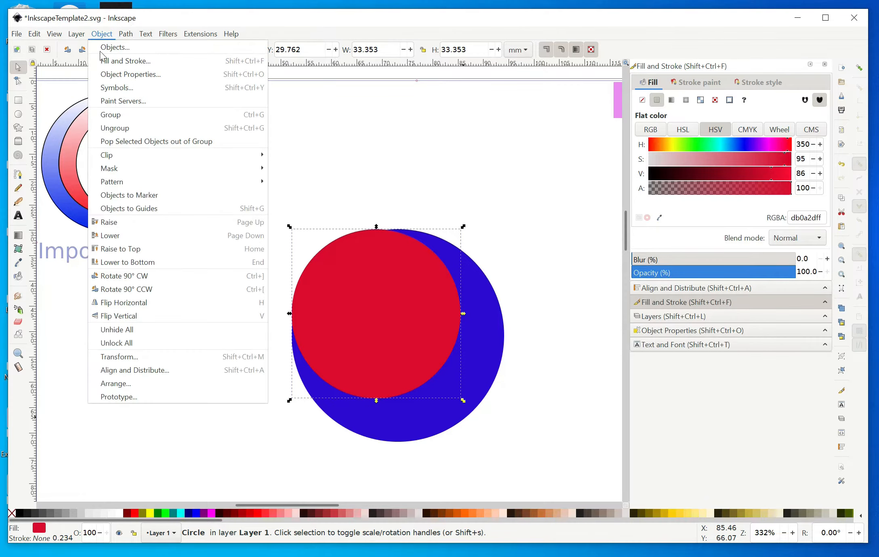
left_click(115, 370)
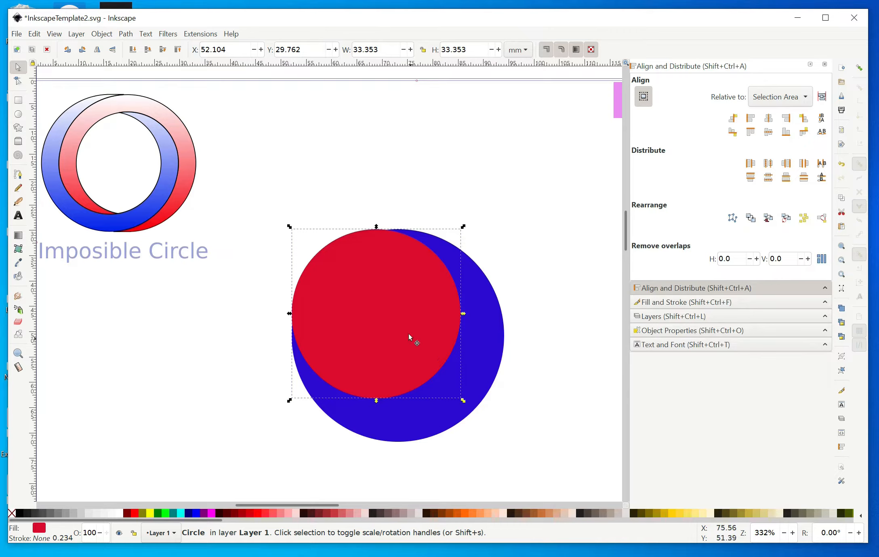
left_click(478, 370, "shift")
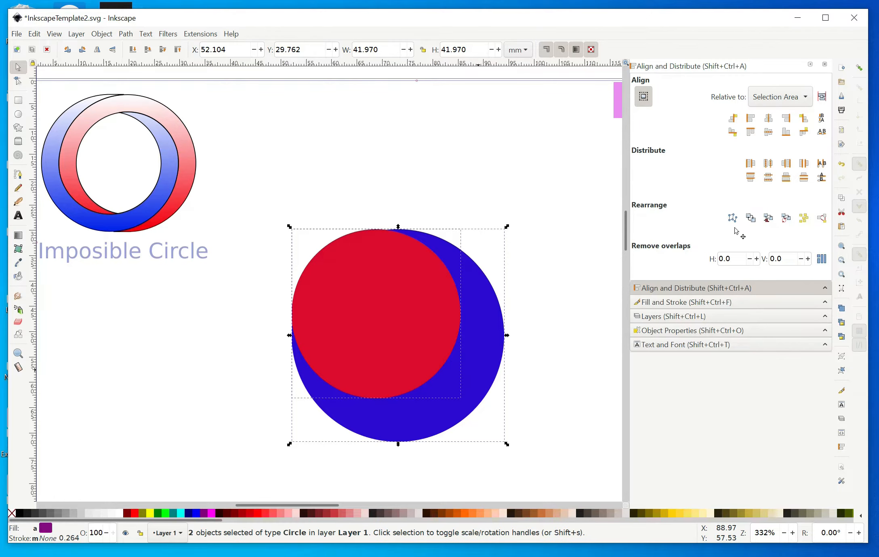
left_click(769, 119)
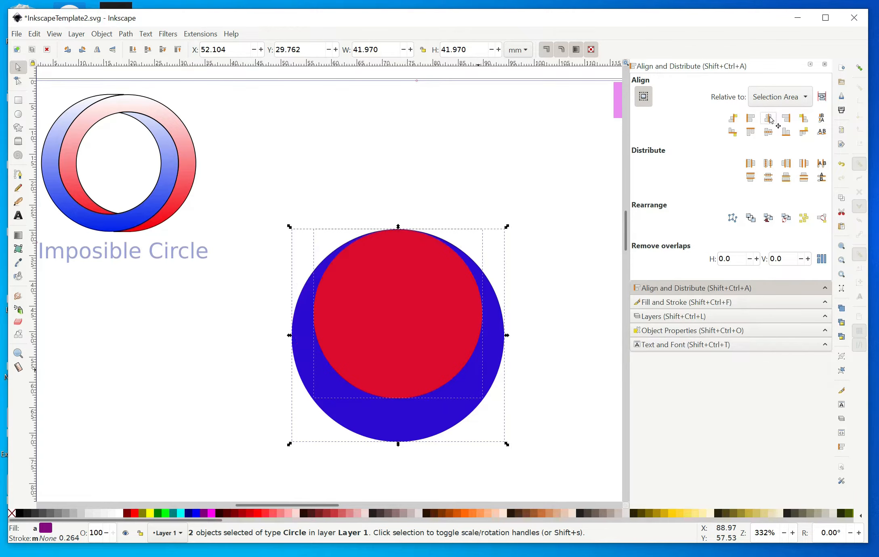
left_click(769, 135)
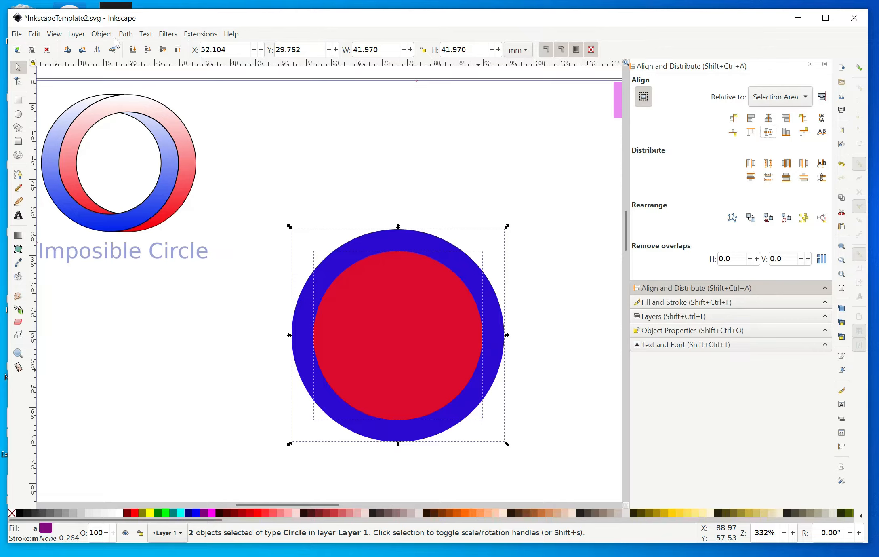
- Subtract the red circle from the blue one with Difference and duplicate the resulting ring
left_click(126, 35)
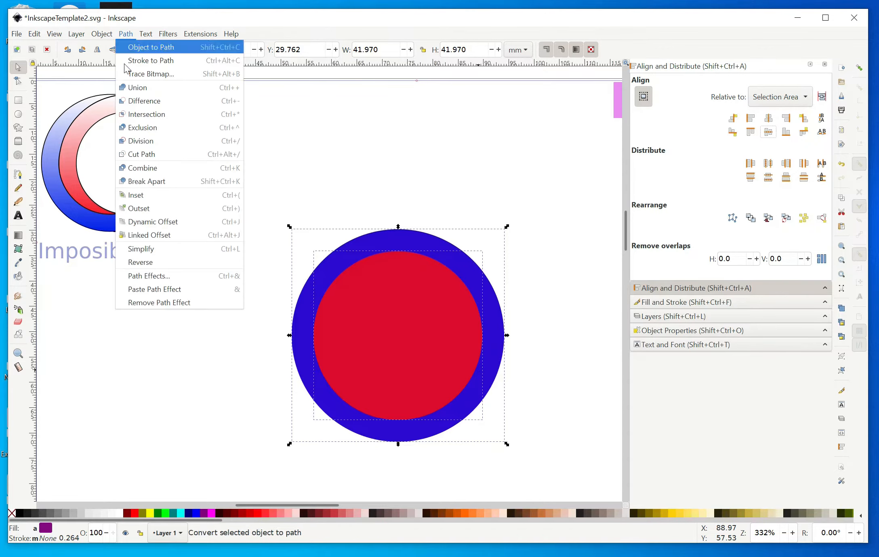
left_click(143, 102)
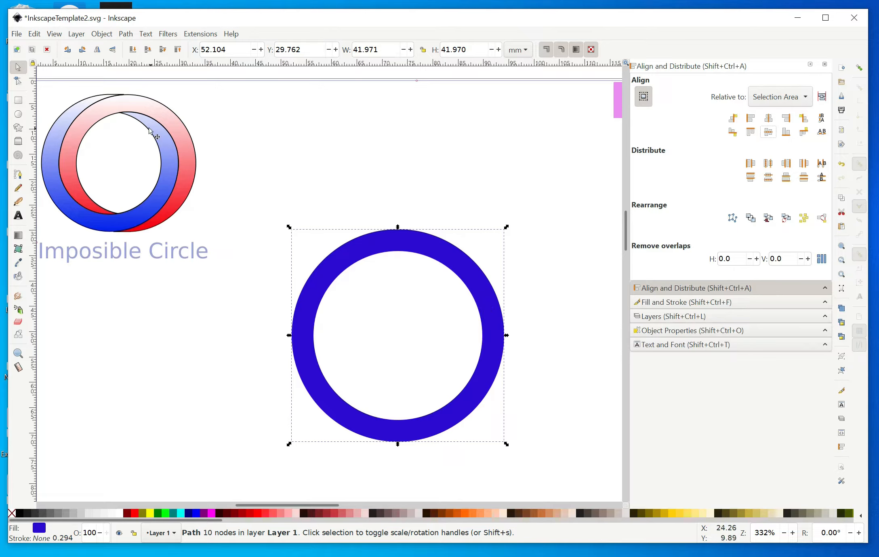
left_click(35, 35)
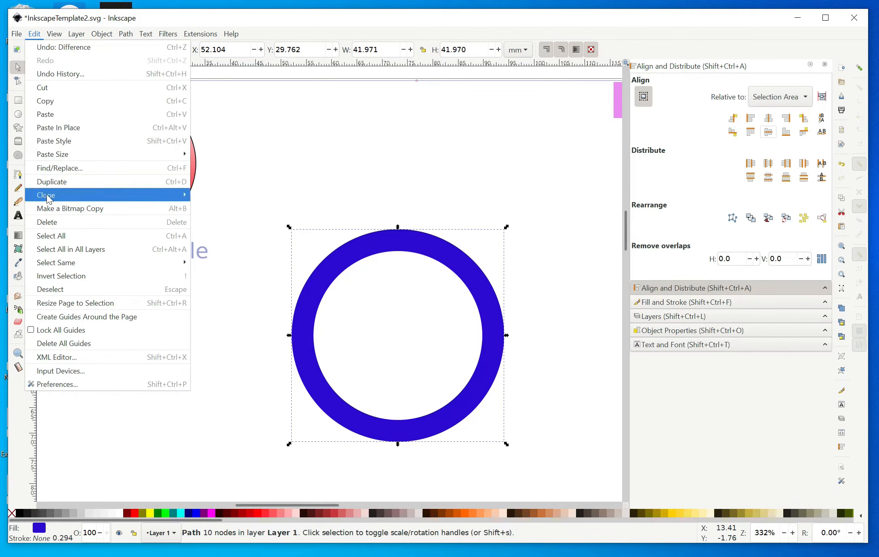
left_click(54, 183)
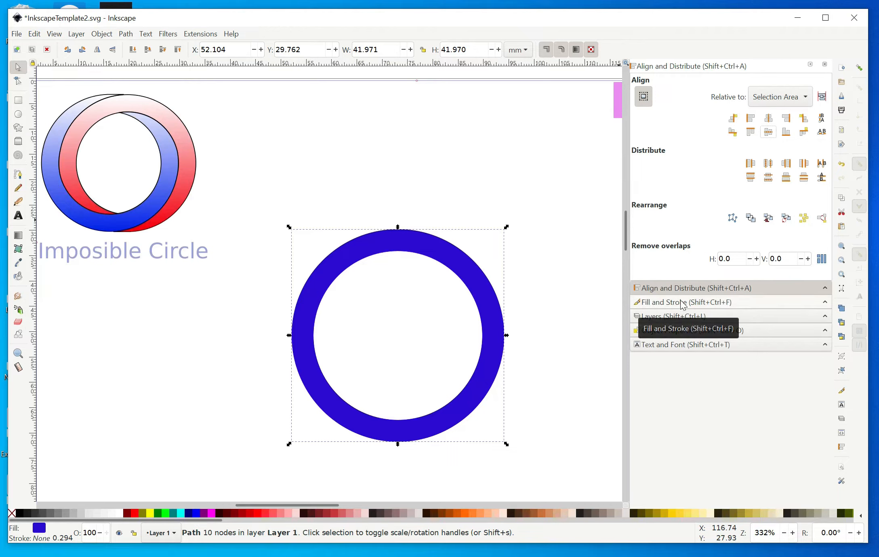
- Recolour the duplicate ring red with hue 346 and shift it horizontally about 4.2 mm to the right of the blue ring
left_click(705, 303)
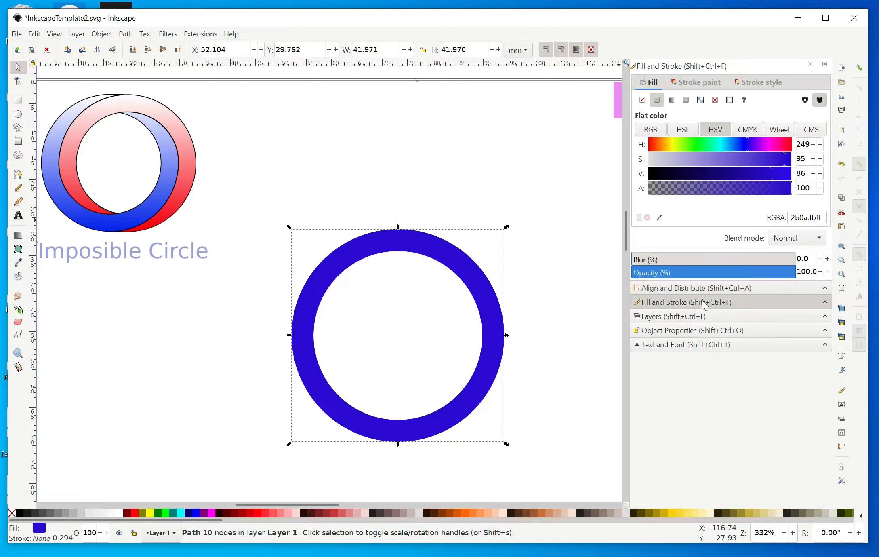
left_click(787, 145)
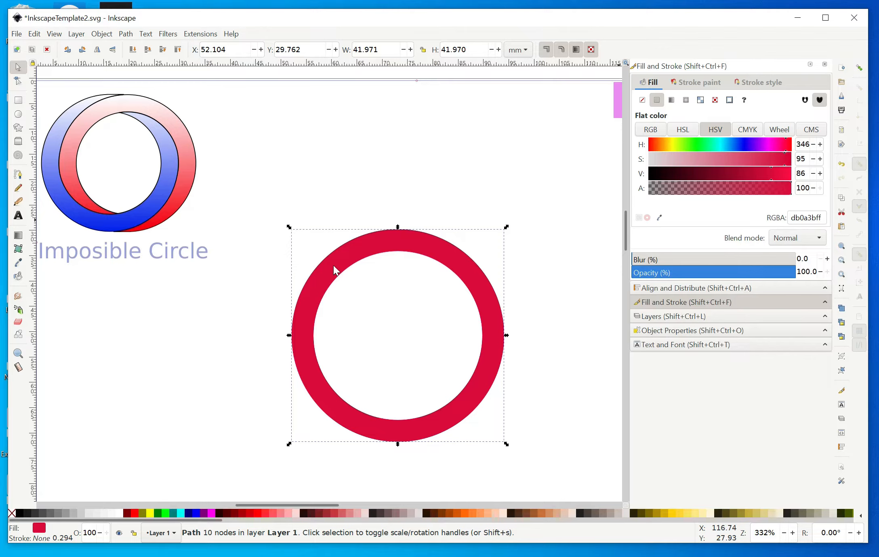
left_click_drag(334, 265, 358, 277)
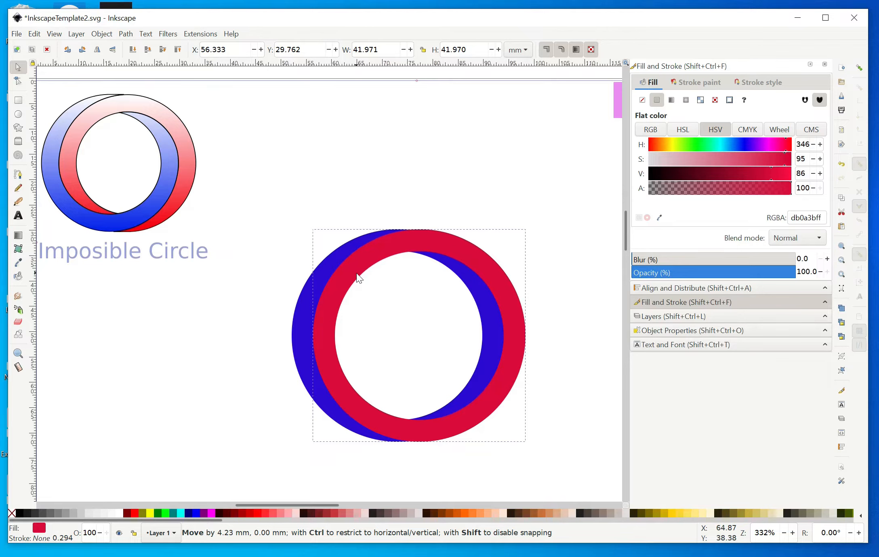
left_click_drag(358, 277, 357, 277)
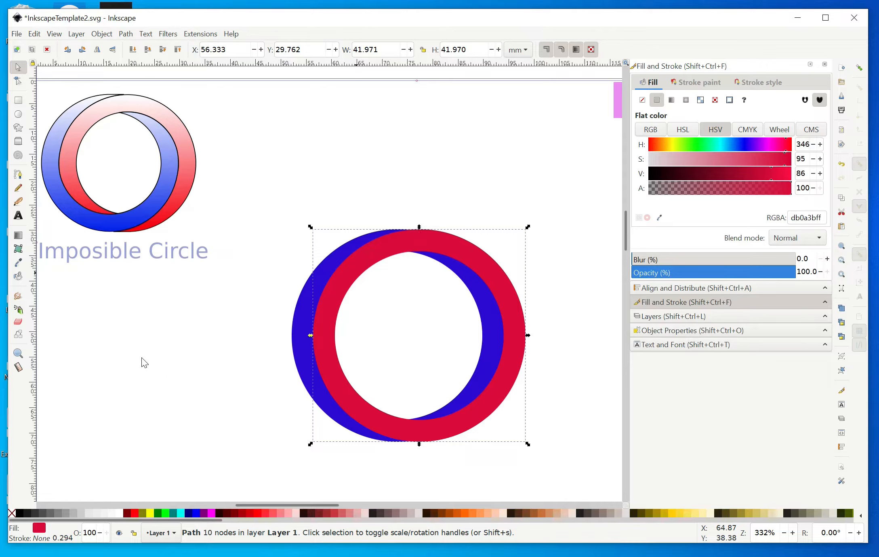
- Draw a square about 5.5 mm on each side in the empty area below the Imposible Circle text
key("r")
left_click_drag(126, 313, 154, 344)
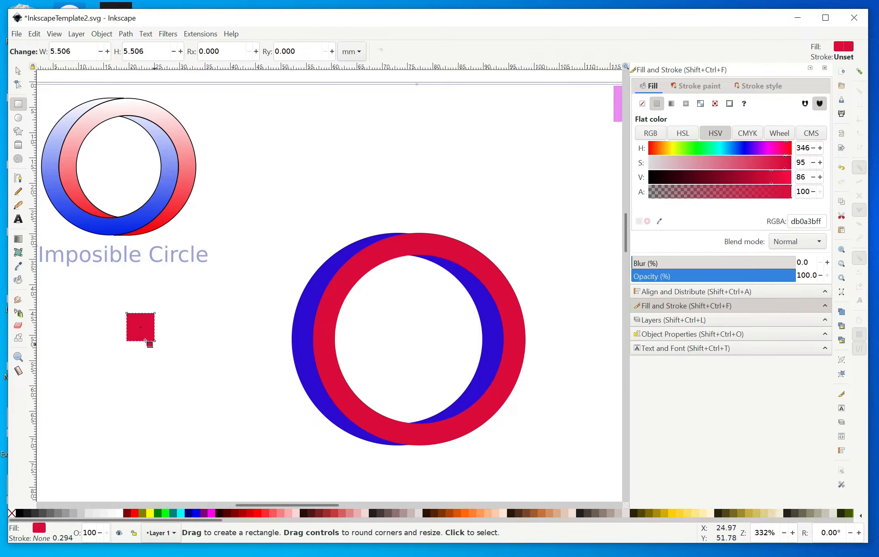
left_click(18, 71)
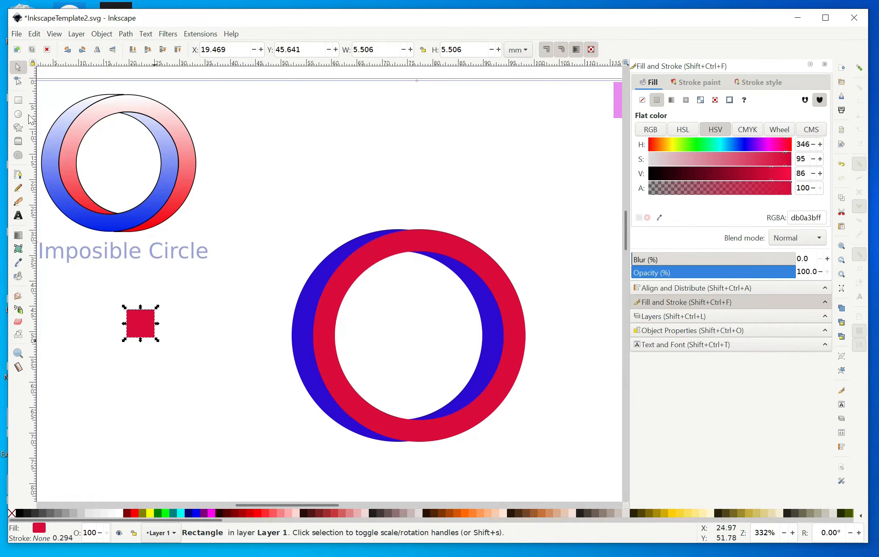
- Move the small square onto the upper part of the overlapping rings, at about X 74.8 mm and Y 30.4 mm
left_click_drag(140, 319, 404, 245)
key("Escape")
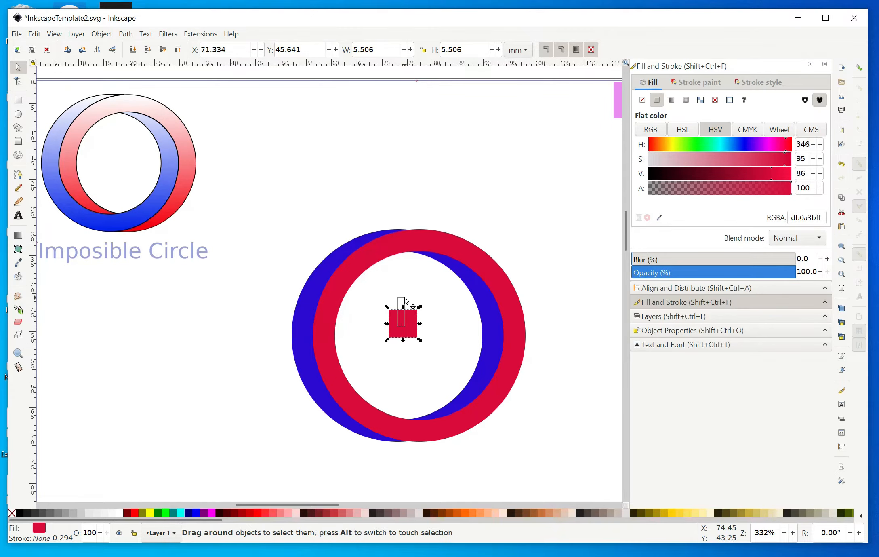
left_click(406, 330)
left_click_drag(406, 330, 411, 255)
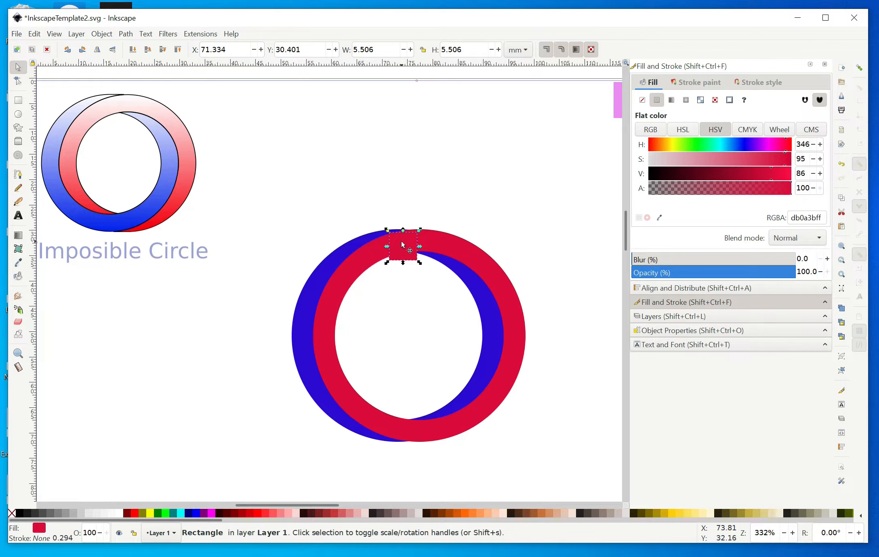
left_click_drag(402, 242, 422, 236)
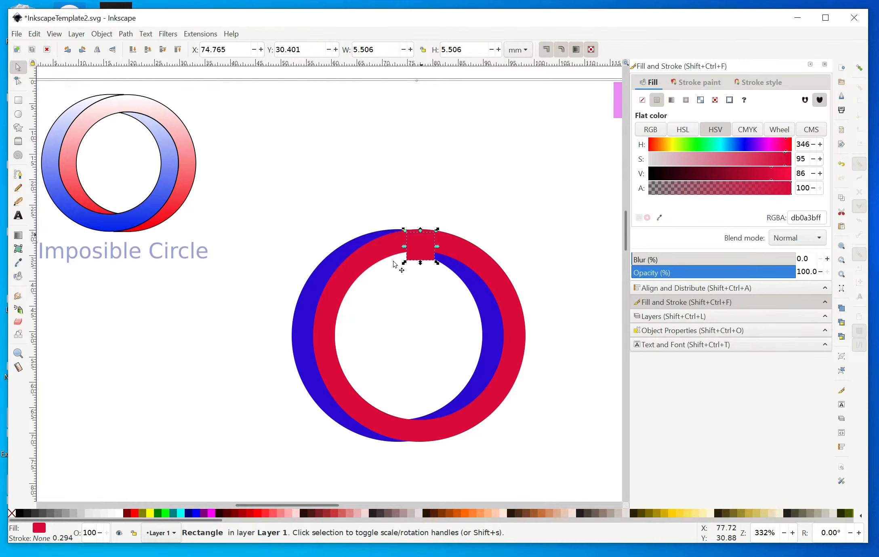
- Fill the small square yellow with hue 60 and move it up to about Y 28.2 mm, across the red ring's top edge
left_click(391, 278)
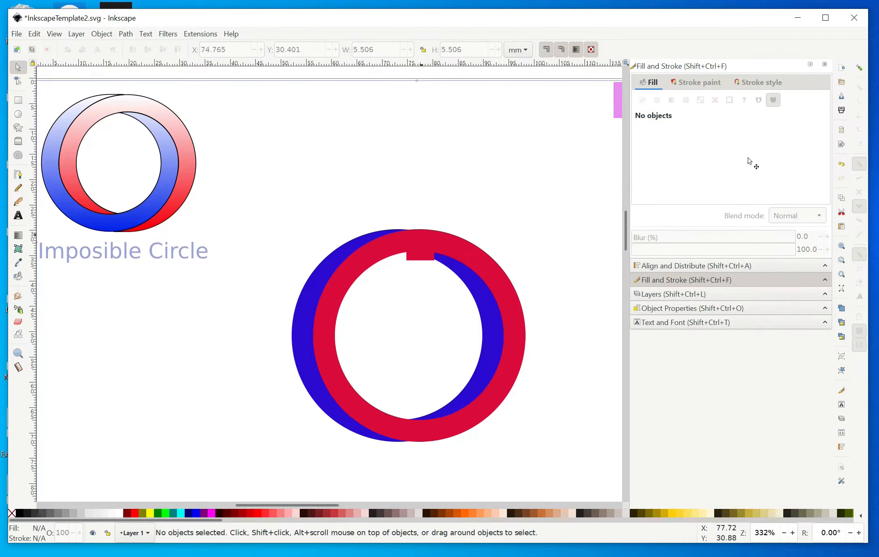
left_click(420, 252)
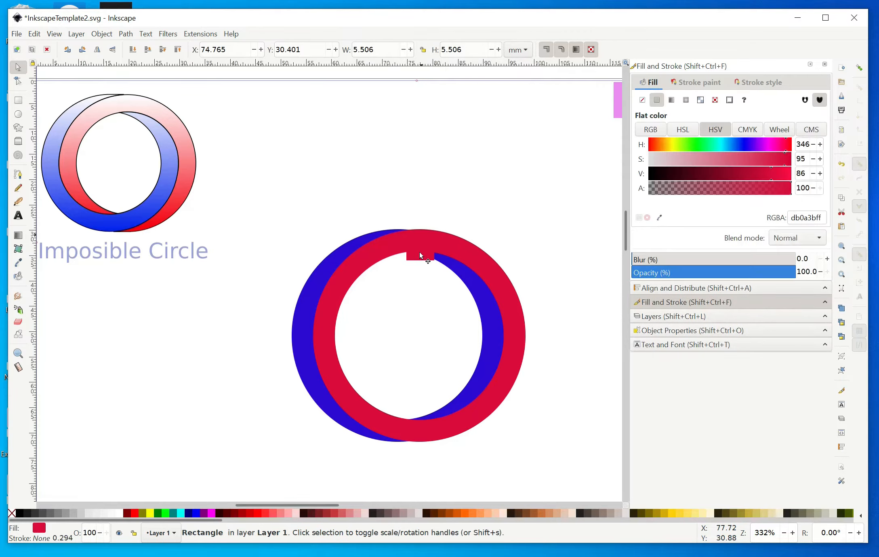
left_click(672, 145)
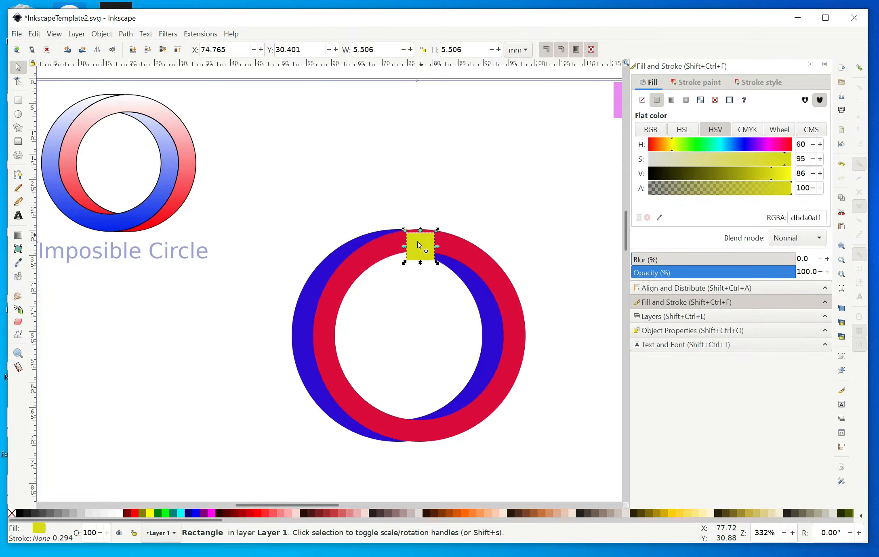
left_click_drag(416, 245, 406, 232)
key("Escape")
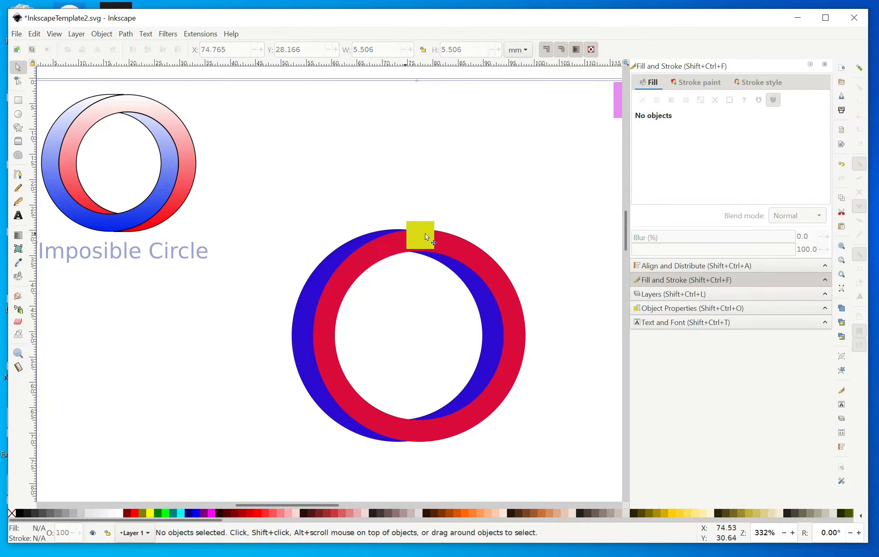
- Move the yellow square over the blue ring's top edge, to about X 71.7 mm and Y 29.8 mm
left_click(416, 235)
mouse_move(418, 237)
left_mouse_down()
mouse_move(393, 250)
mouse_move(420, 237)
mouse_move(409, 242)
left_mouse_up()
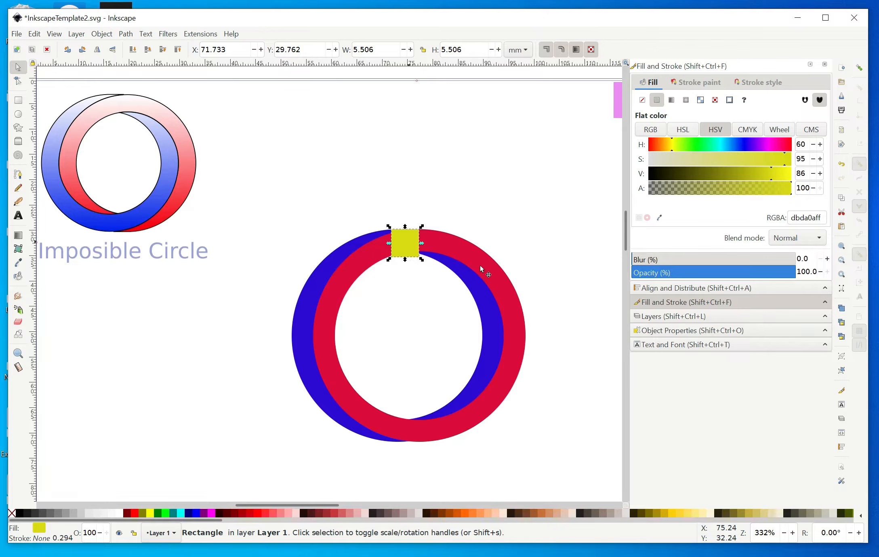
key("Escape")
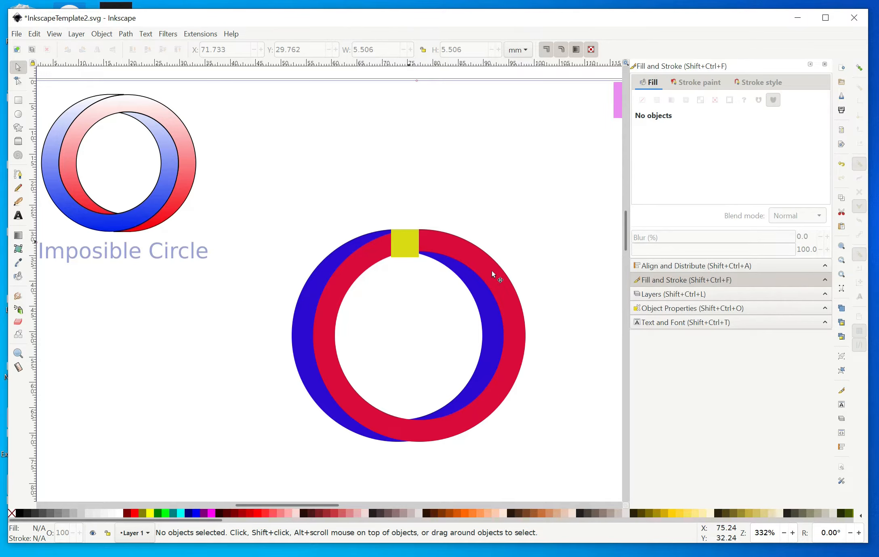
- Delete the red ring, keeping the blue ring and the yellow square
left_click(491, 271, "ctrl")
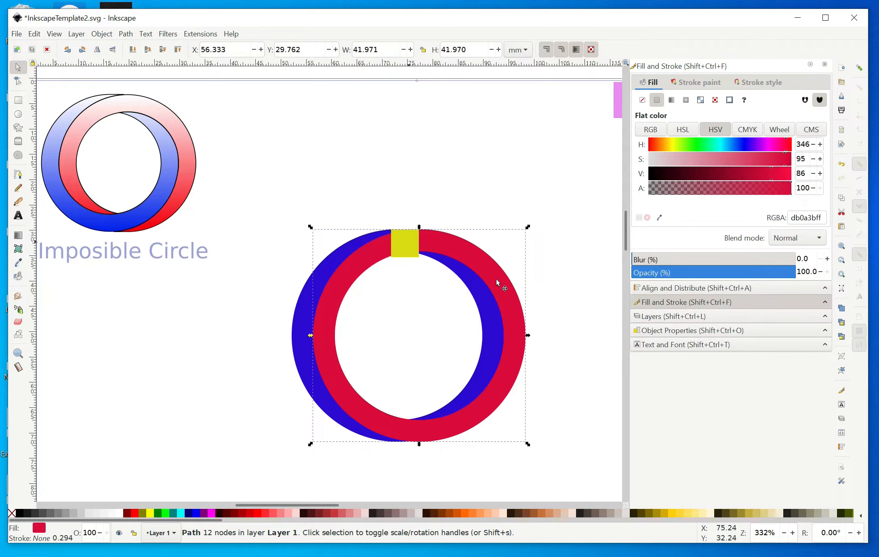
right_click(496, 280)
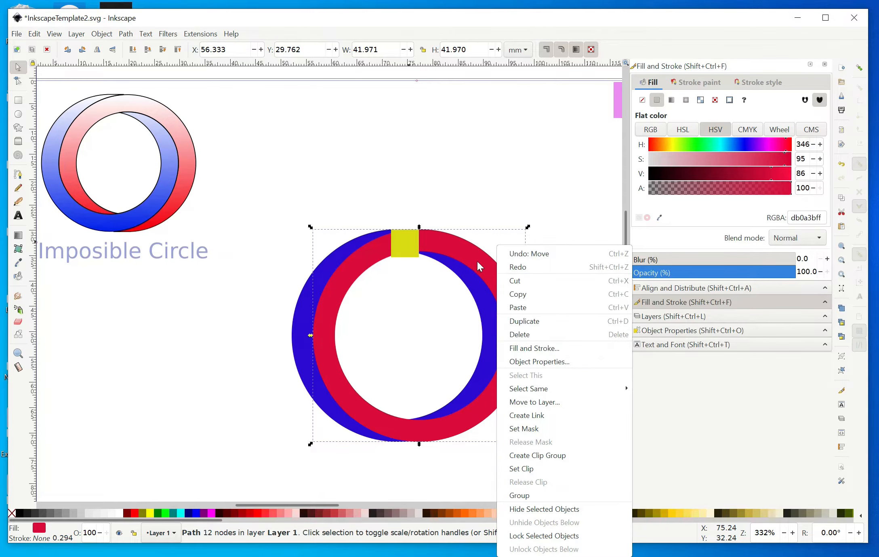
left_click(530, 184)
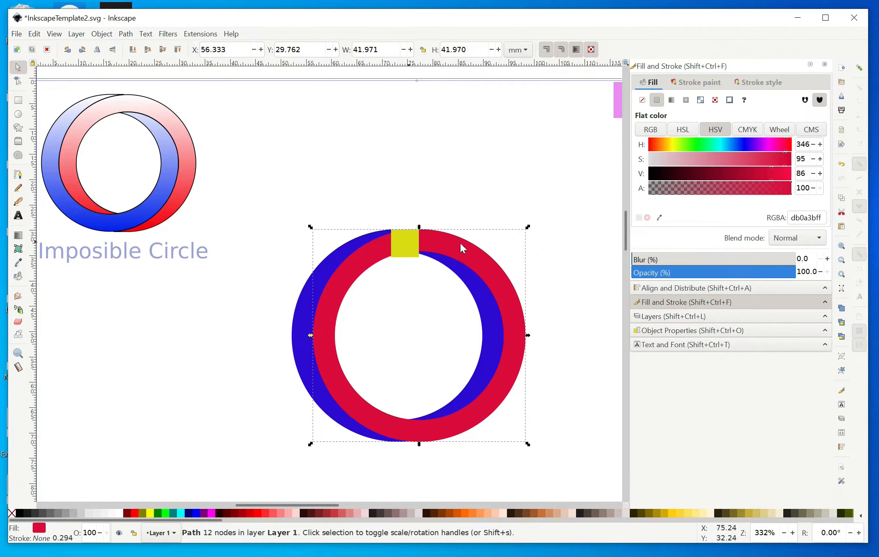
left_click(35, 34)
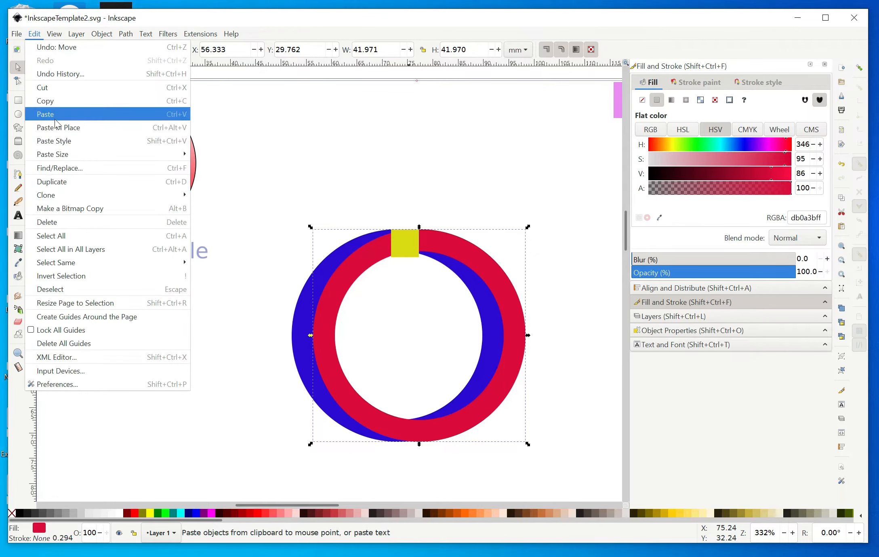
left_click(52, 222)
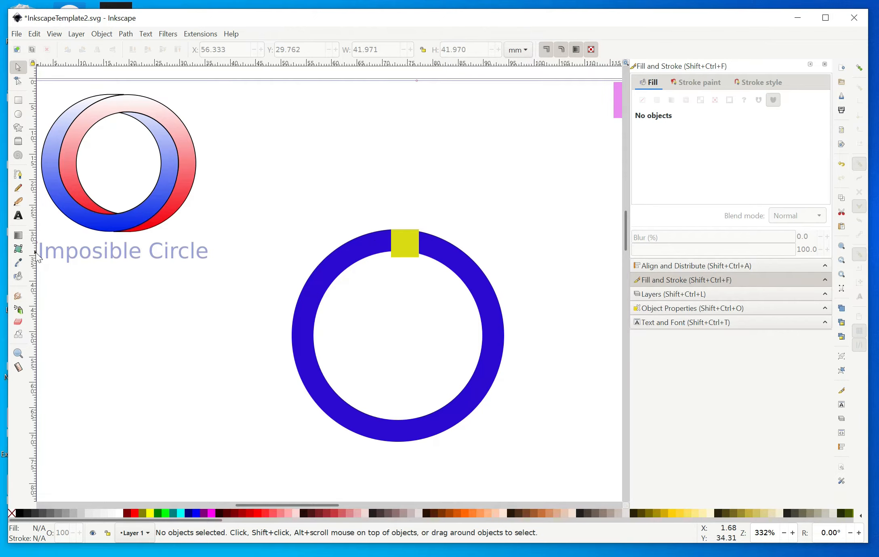
- Place a vertical guide at about 72.85 mm, through the middle of the blue ring
left_click_drag(35, 255, 386, 282)
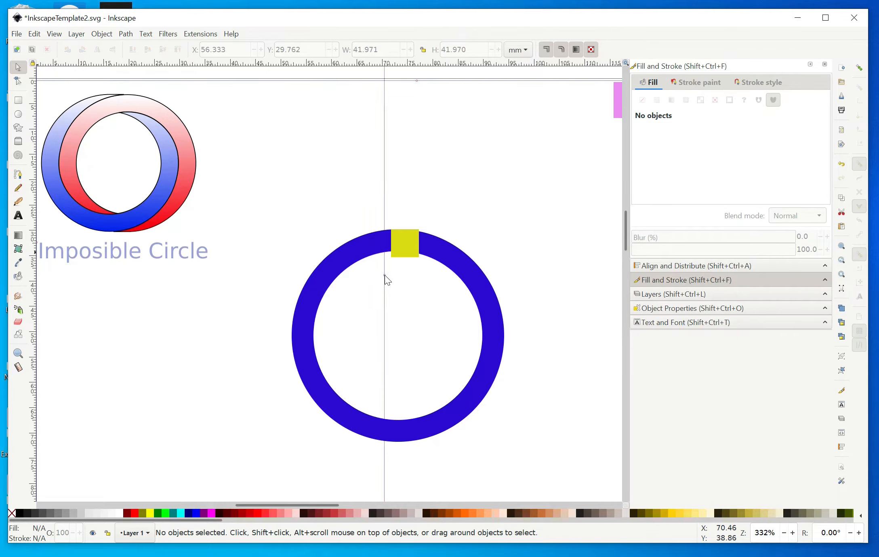
left_click_drag(384, 275, 397, 276)
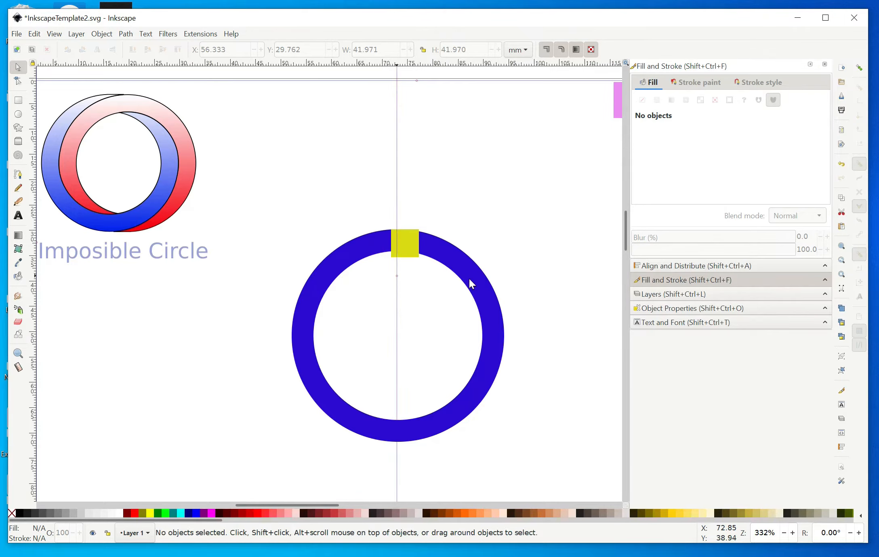
left_click(491, 320, "ctrl")
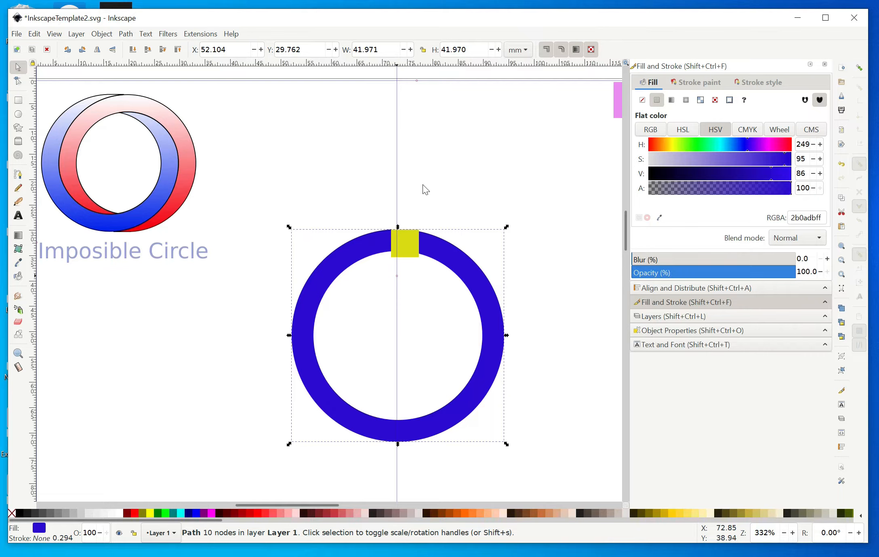
- Shrink the yellow square to about 4.3 mm per side and set it just right of the guide, at about X 73.0 mm
left_click(415, 246, "ctrl")
left_click_drag(416, 245, 415, 255)
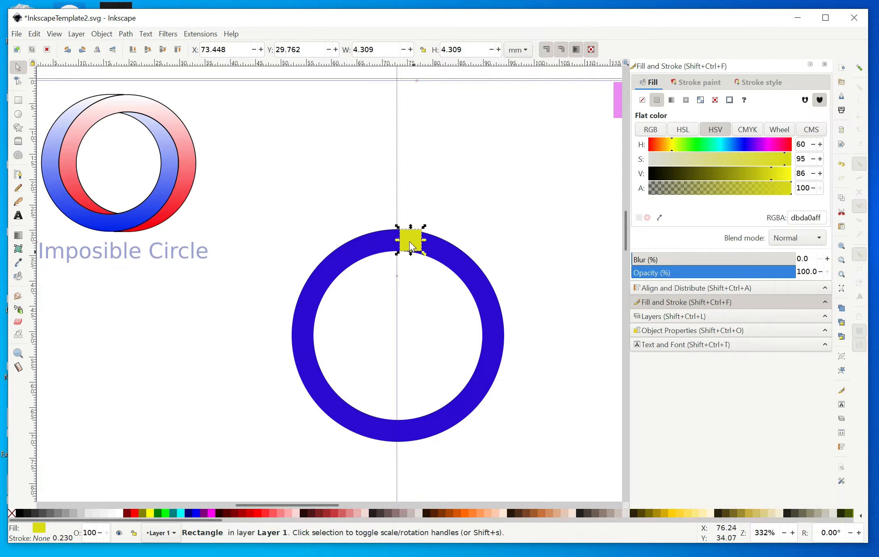
key("Escape")
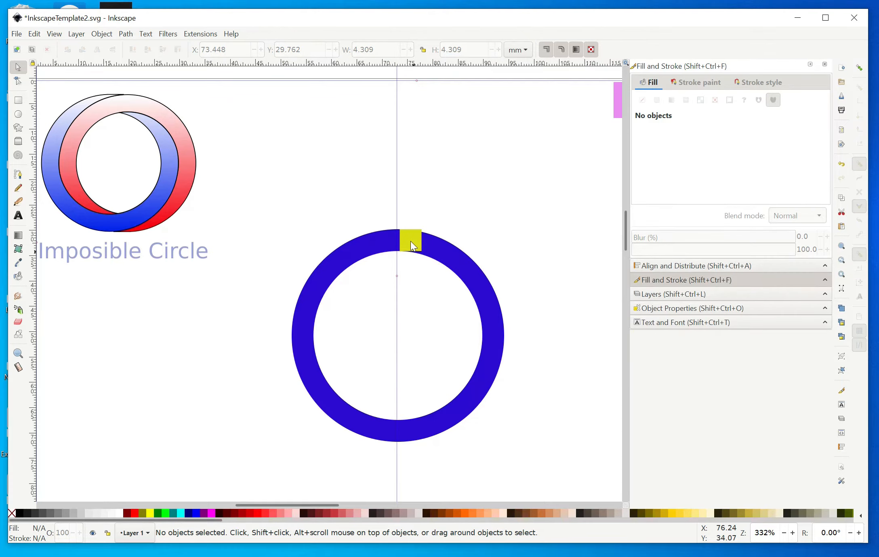
left_click_drag(409, 241, 406, 242)
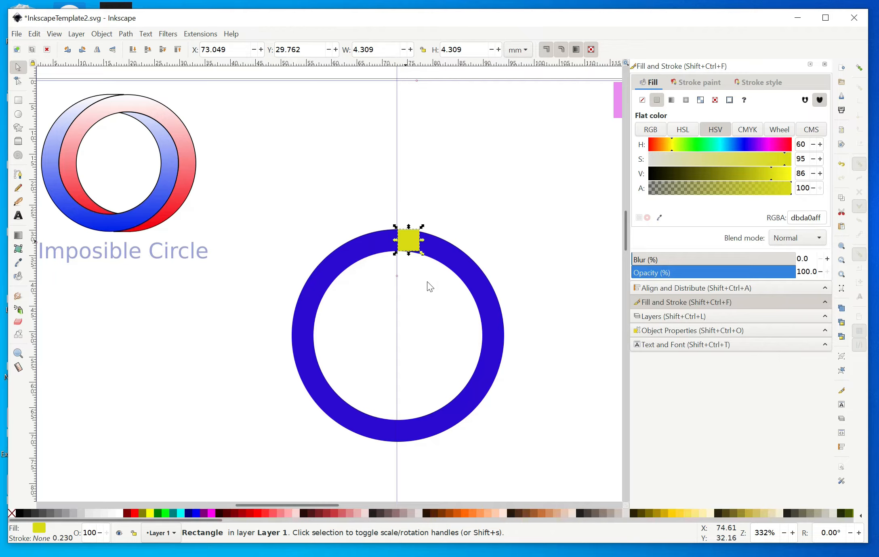
- Remove the vertical guide running through the blue ring
left_click(397, 275)
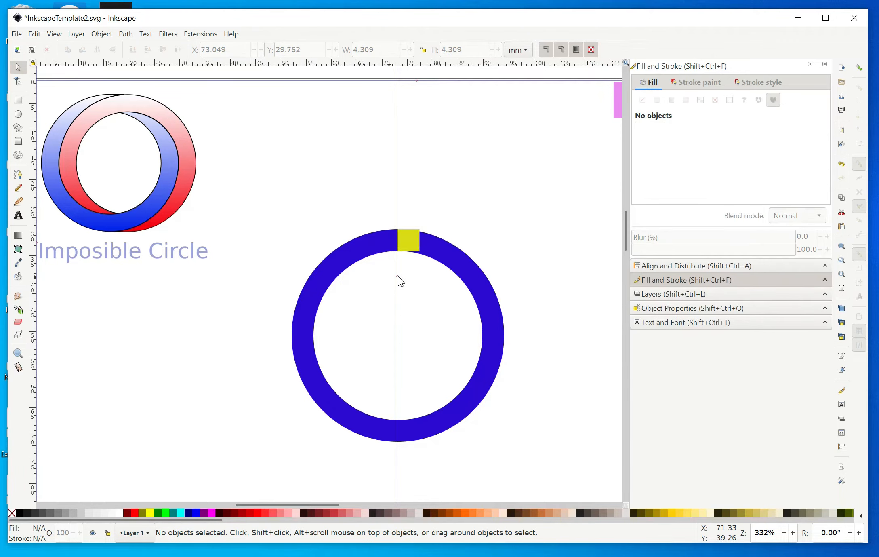
left_click(397, 276)
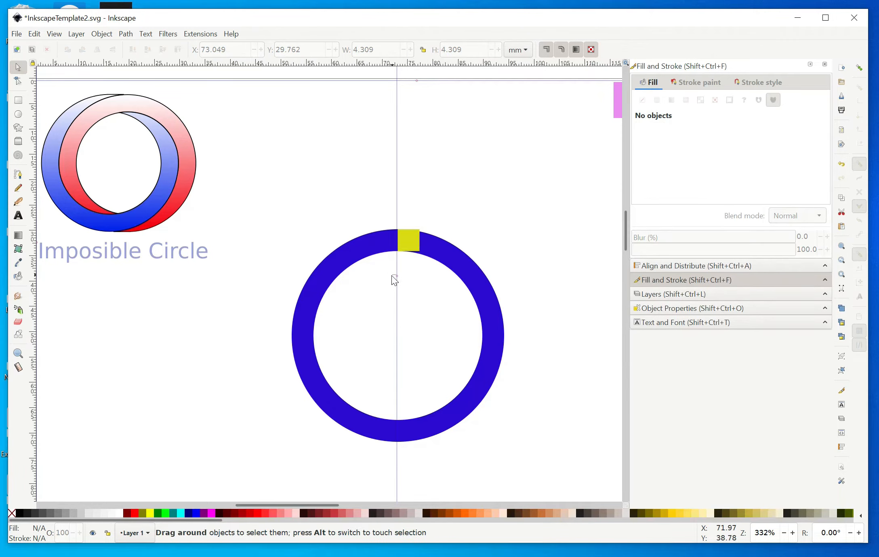
left_click_drag(397, 275, 35, 247)
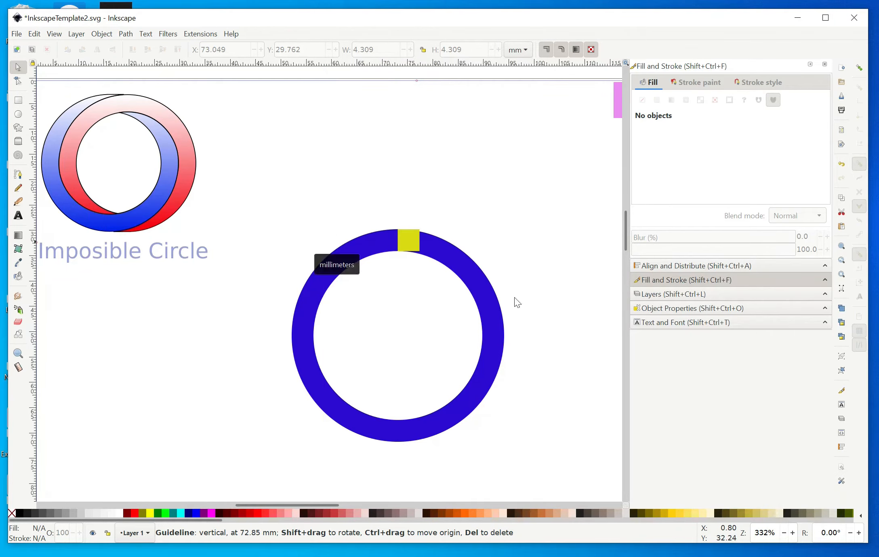
- Unite the yellow square and the blue ring into a single path with Union
key("ctrl")
left_click(409, 241, "ctrl")
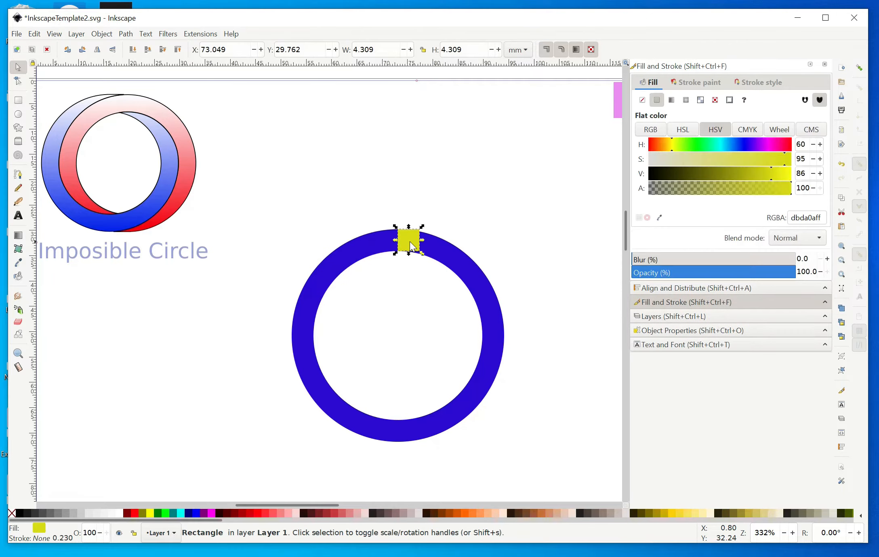
left_click(375, 244)
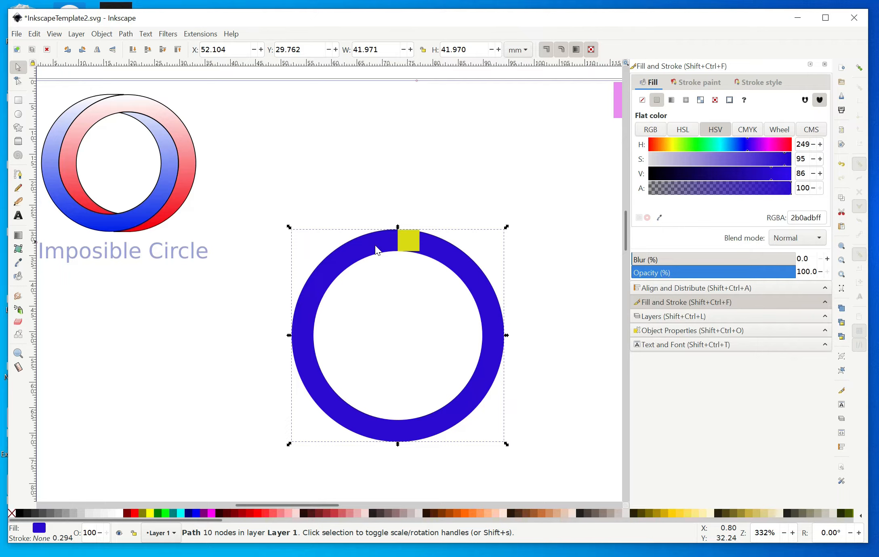
left_click(125, 35)
left_click(404, 244, "shift")
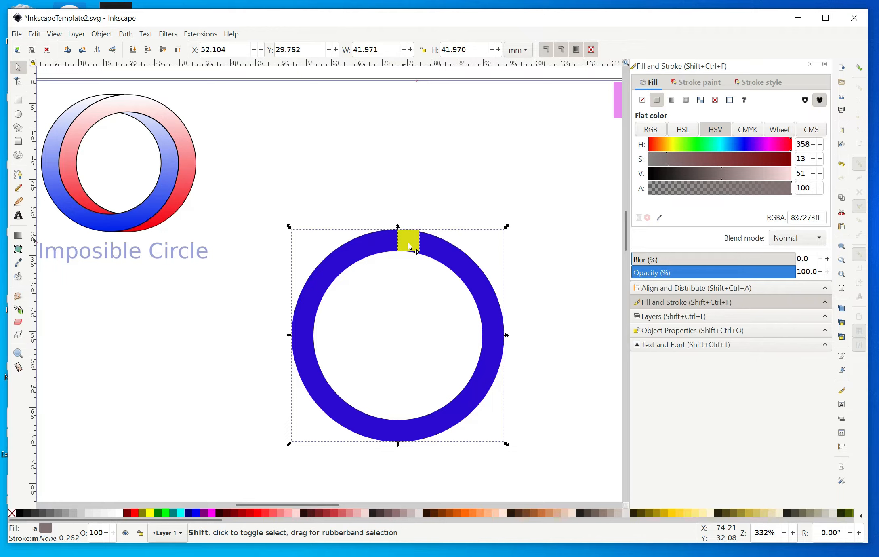
left_click(408, 243, "shift")
left_click(408, 245, "shift")
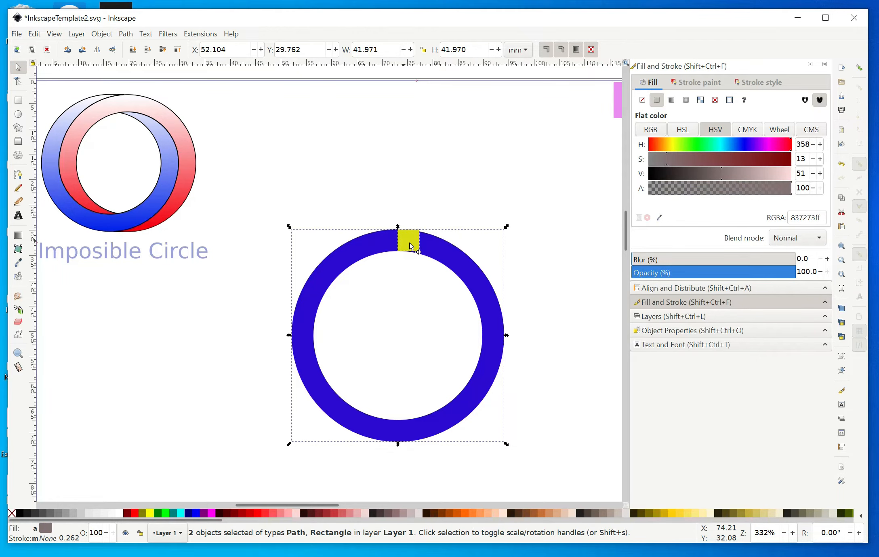
key("shift")
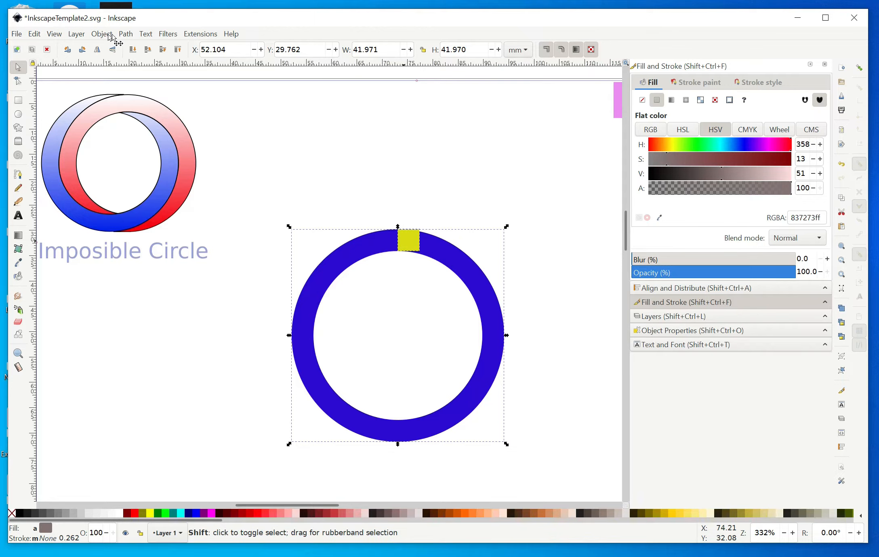
left_click(126, 34)
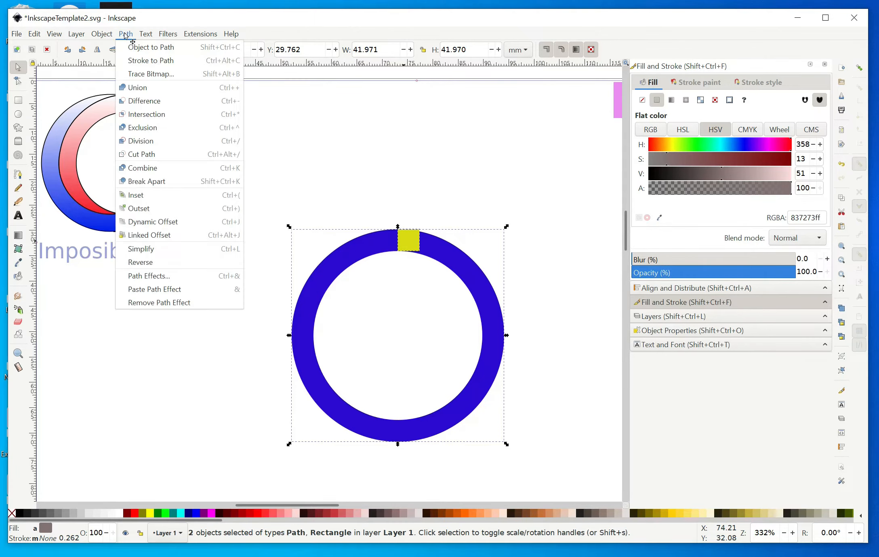
left_click(130, 90)
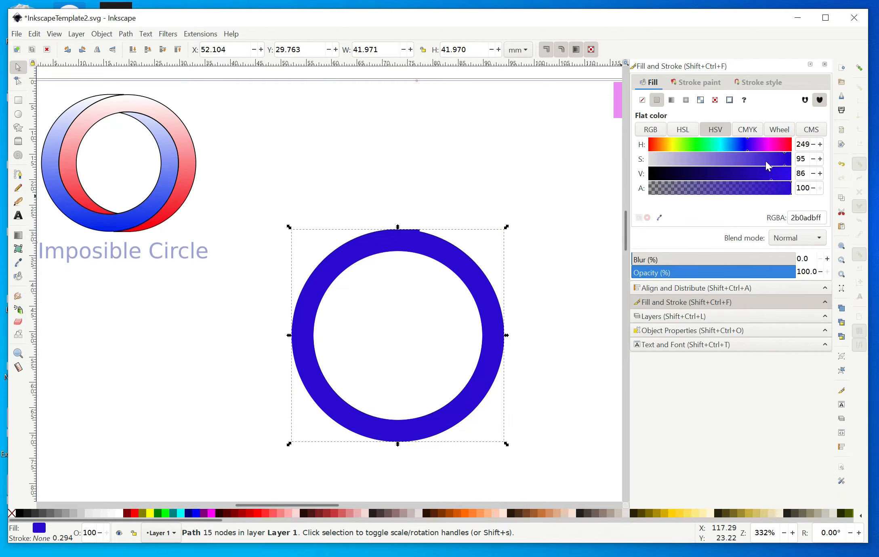
- Fill a duplicate of the united ring red with hue 351 and shift it right to about X 56.5 mm and Y 29.8 mm
left_click(788, 145)
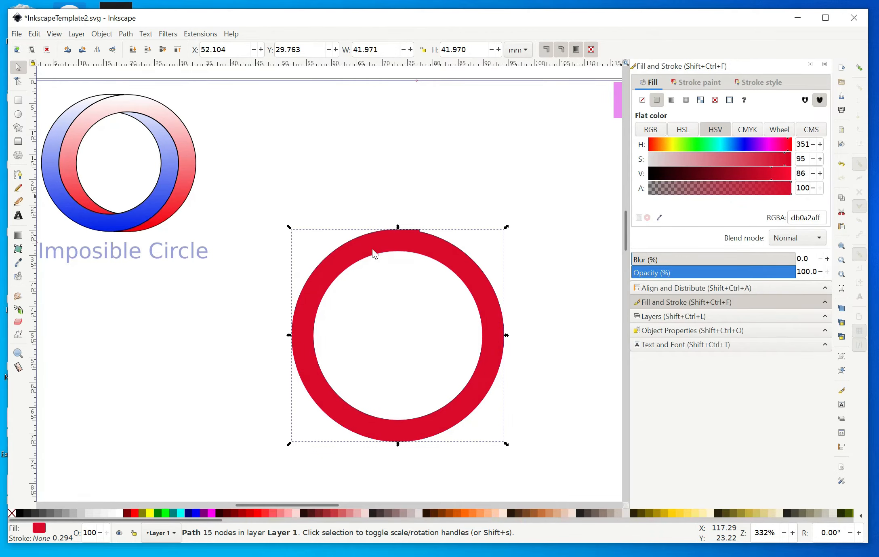
left_click_drag(372, 249, 361, 264)
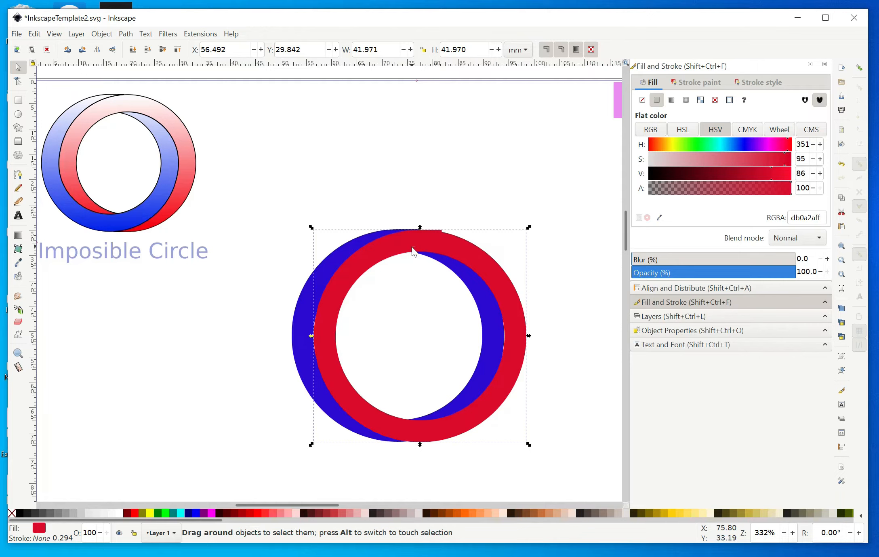
left_click(409, 258)
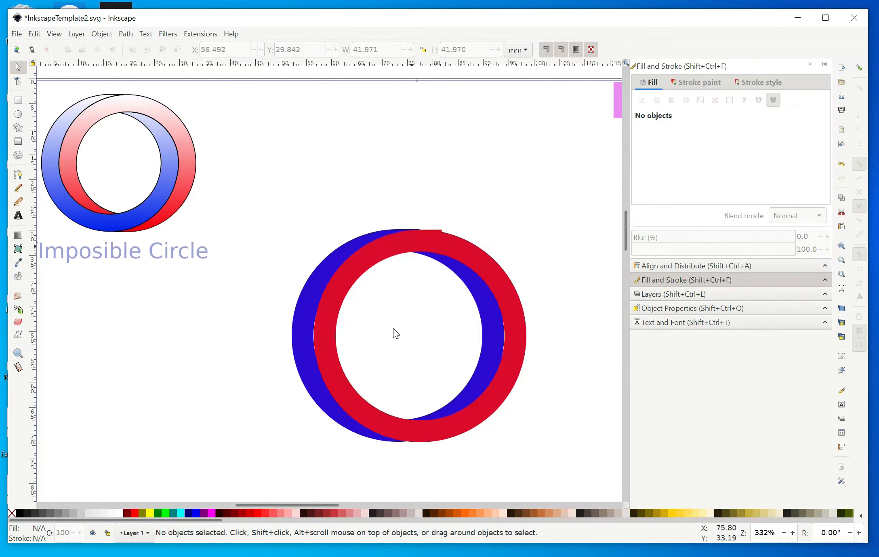
- Nudge the red ring slightly left to about X 56.3 mm
mouse_move(625, 241)
left_mouse_down()
mouse_move(625, 224)
mouse_move(627, 251)
mouse_move(627, 243)
left_mouse_up()
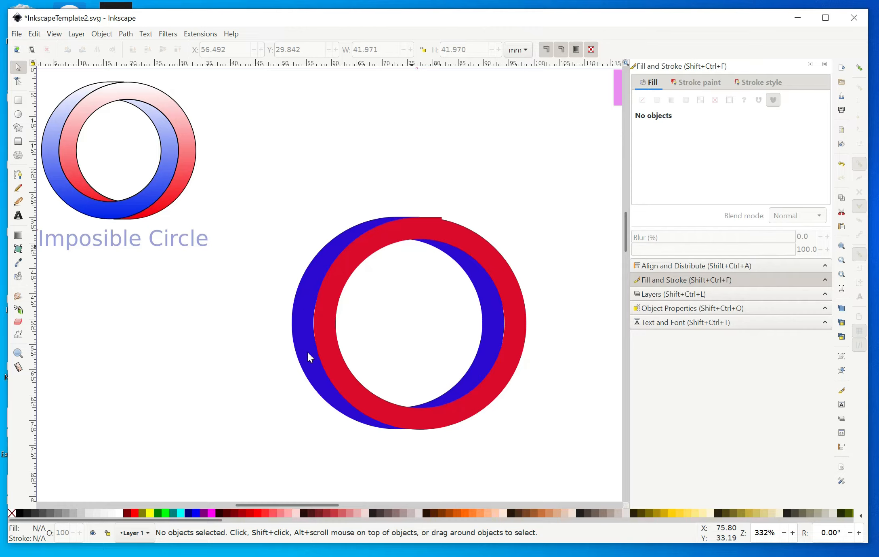
left_click(324, 314, "ctrl")
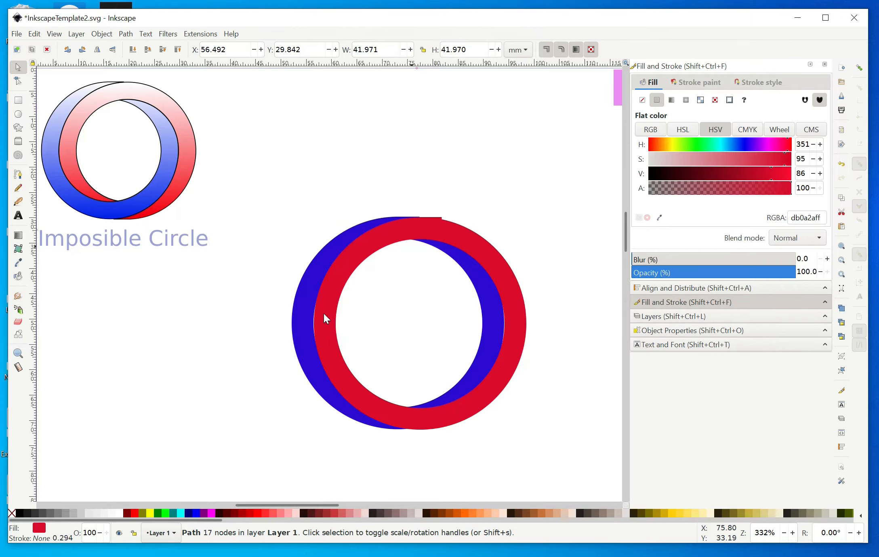
left_click_drag(322, 316, 320, 316)
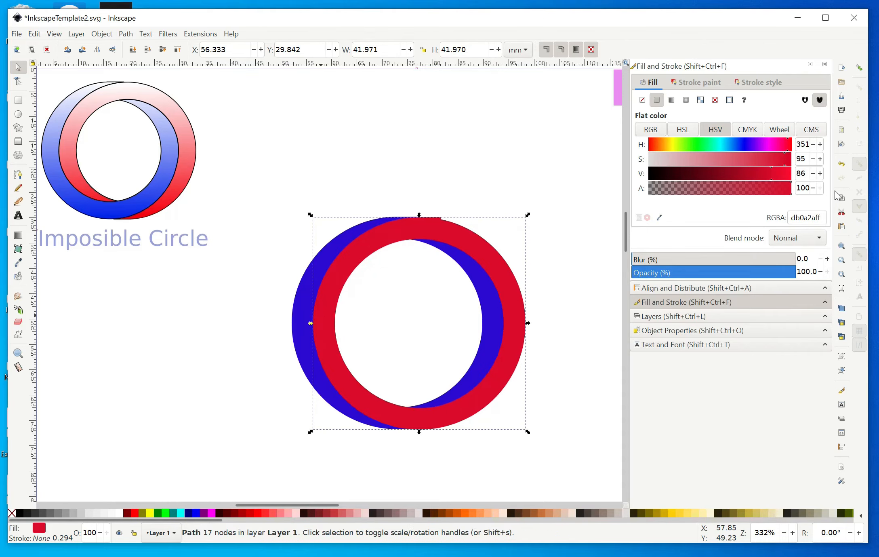
- Move the red ring down to about Y 30.1 mm with snapping and bounding box snapping enabled only for the move
left_click(859, 67)
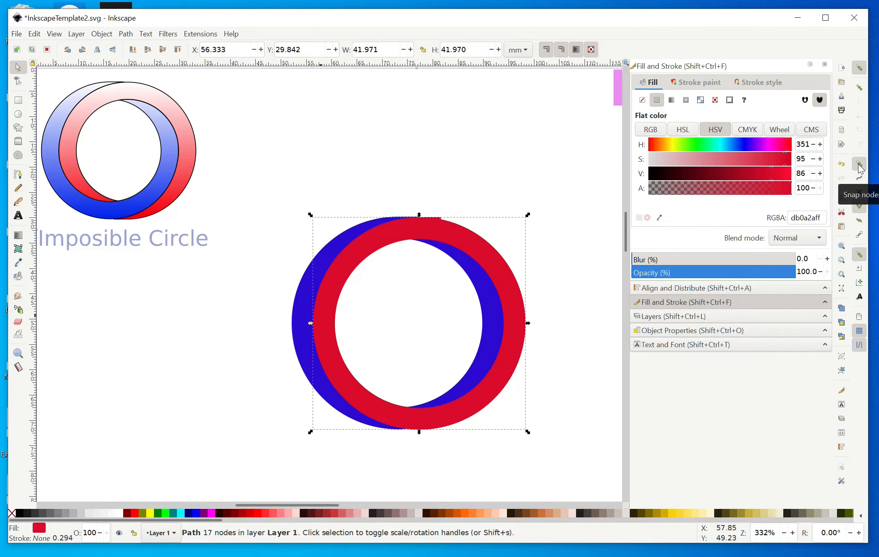
left_click(858, 88)
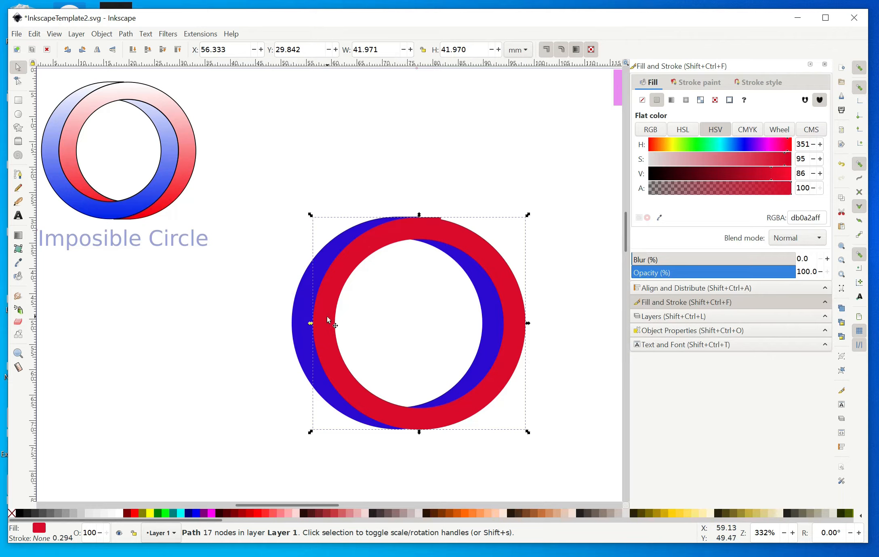
left_click_drag(328, 319, 328, 317)
left_click(859, 69)
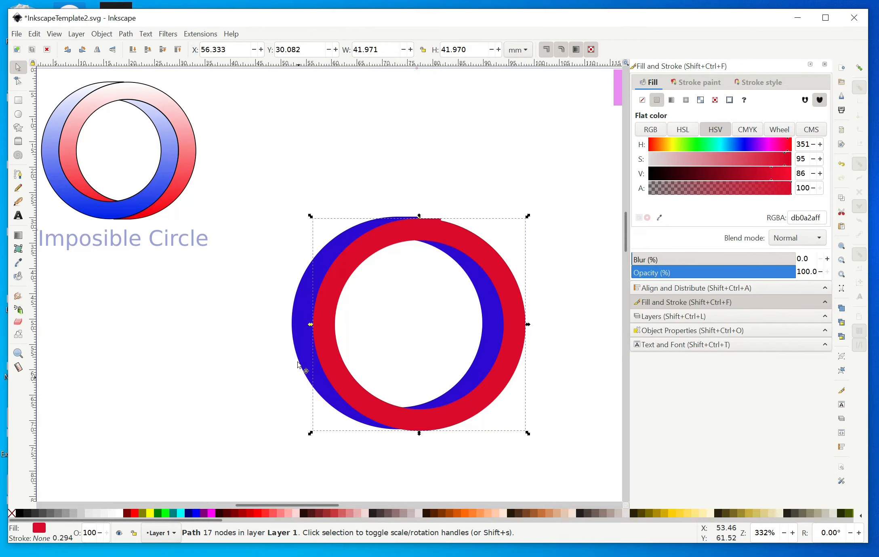
- Duplicate the blue ring so that the copy lies on top of the red ring
left_click(304, 350)
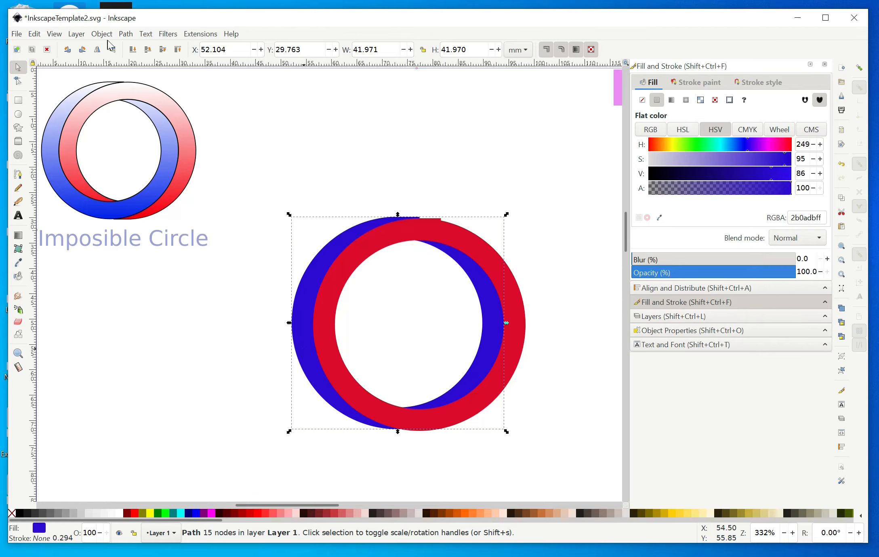
left_click(39, 36)
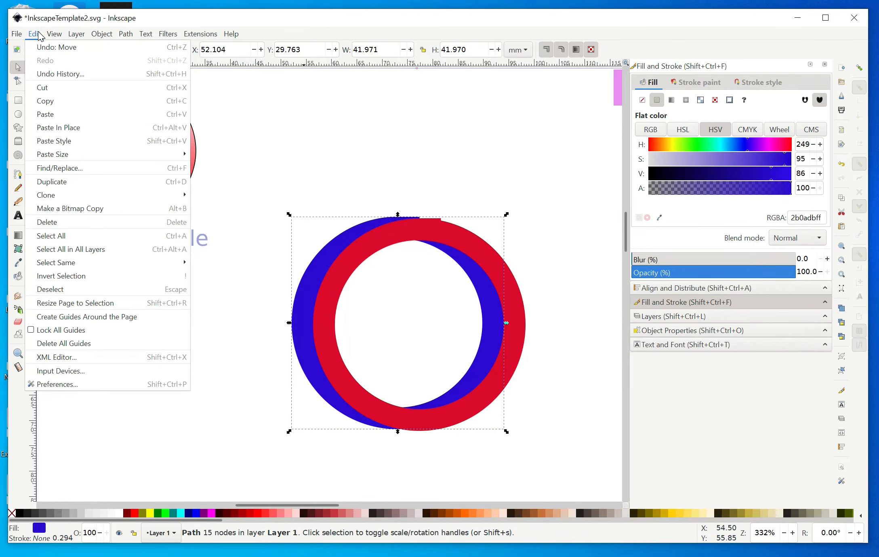
left_click(62, 180)
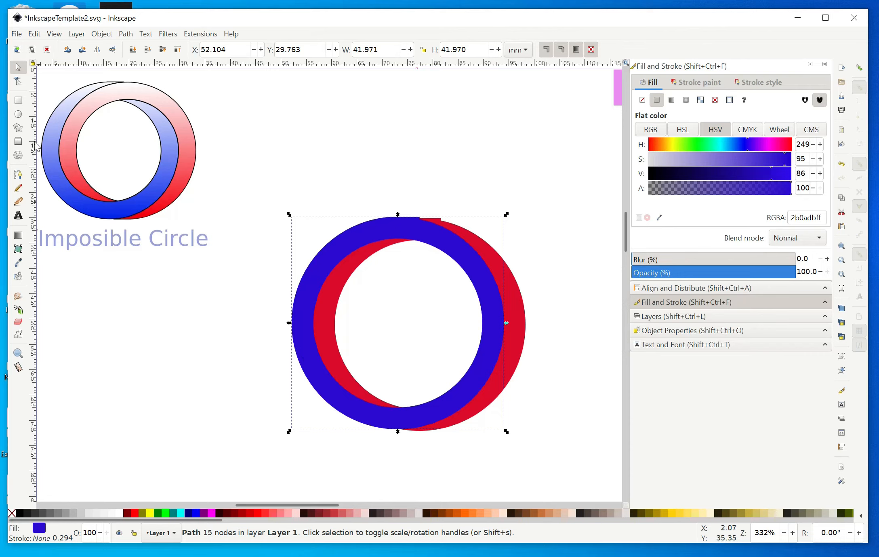
- Draw a rectangle about 74.7 by 25.1 mm over the lower half of the overlapping rings
left_click(19, 101)
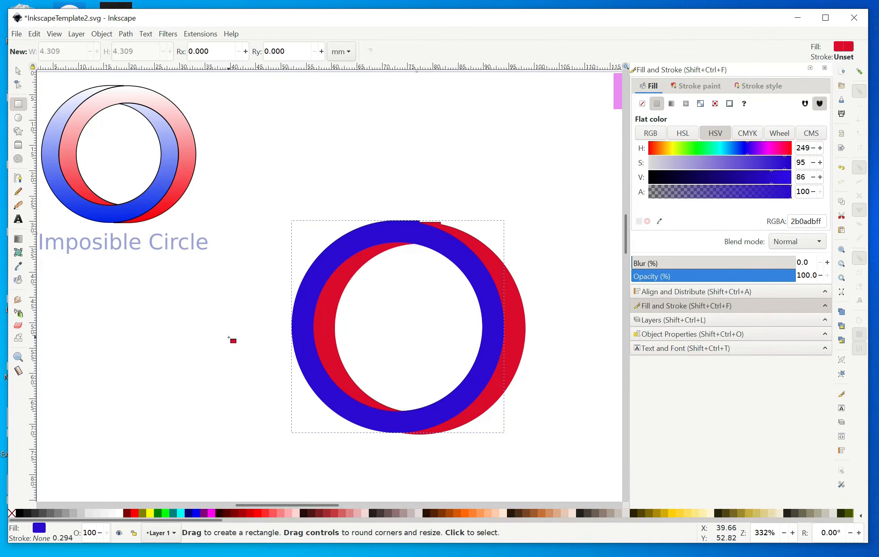
left_click_drag(213, 330, 588, 457)
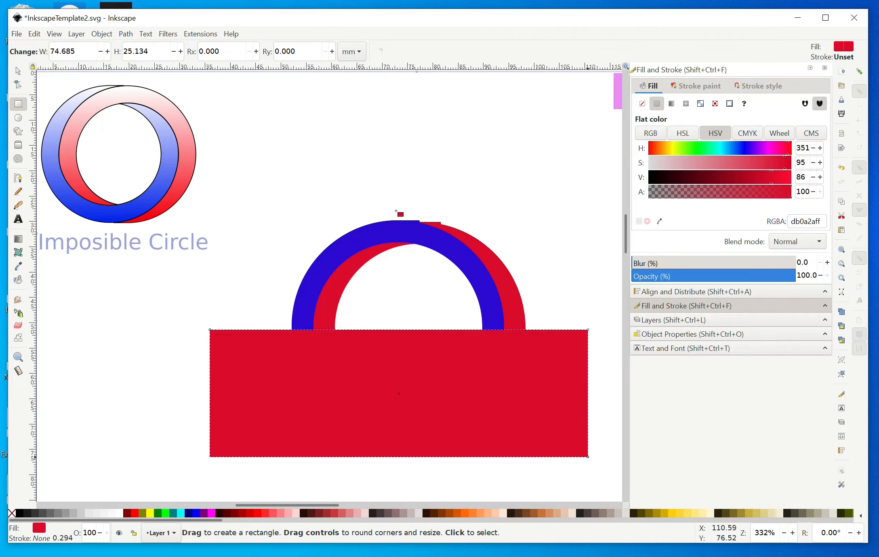
- Place a horizontal guide at the blue ring's mid-height and move the red rectangle up so its upper edge meets the guide
left_click(17, 70)
left_click(361, 236)
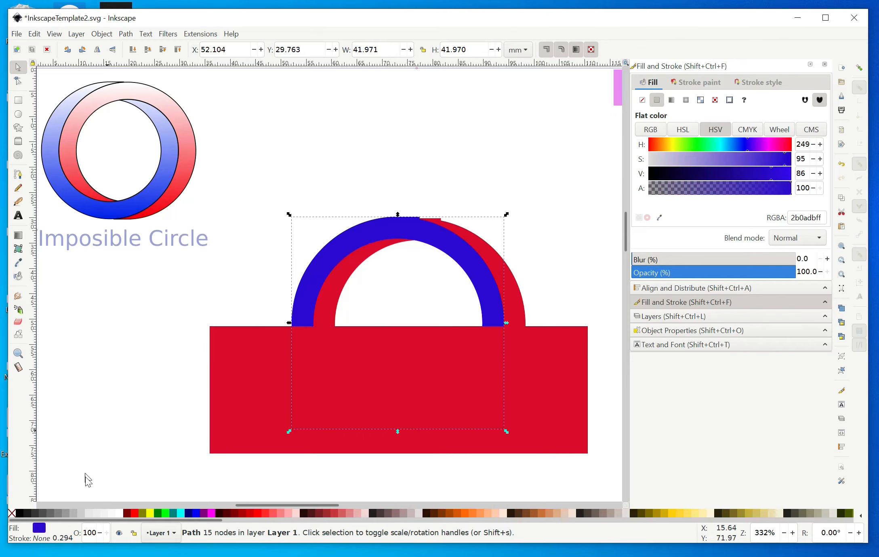
left_click_drag(356, 63, 360, 324)
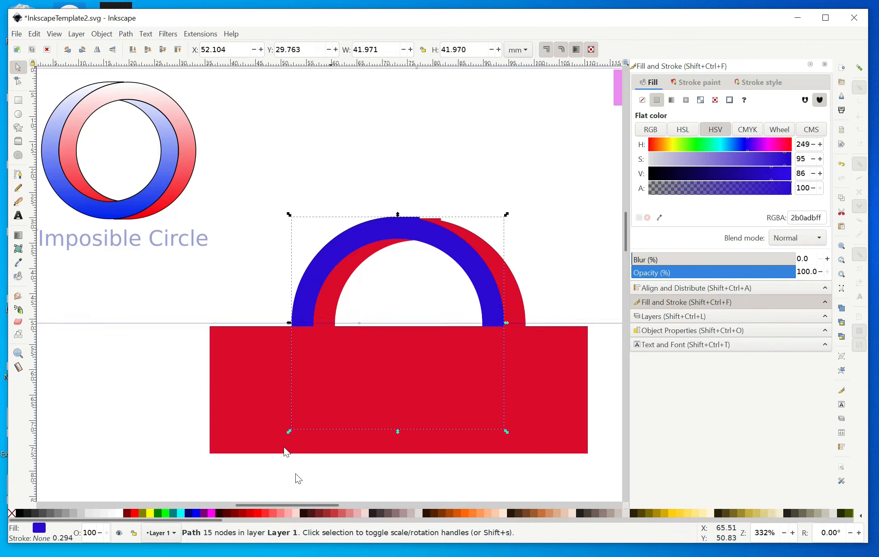
left_click_drag(348, 361, 347, 358)
left_click_drag(349, 359, 349, 359)
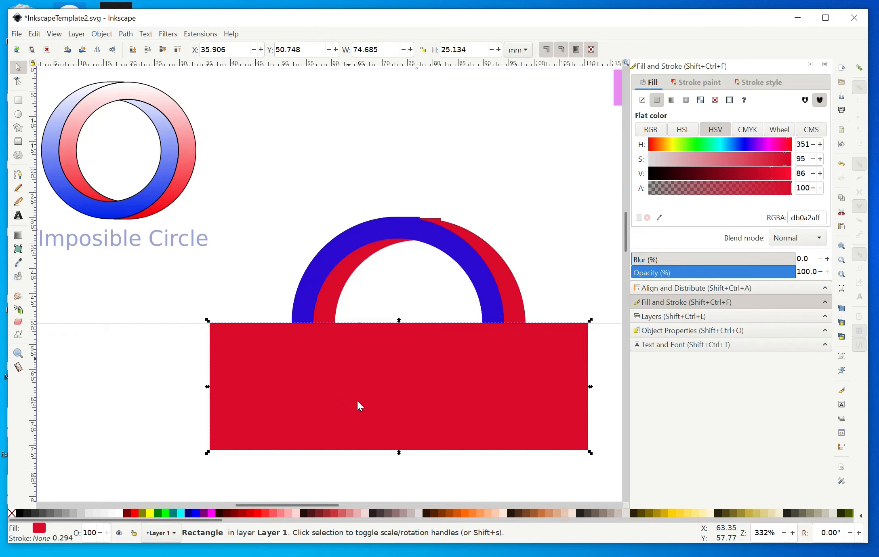
- Intersect the rectangle with the blue ring copy and fill the remaining lower half ring yellow with hue 58
key("shift")
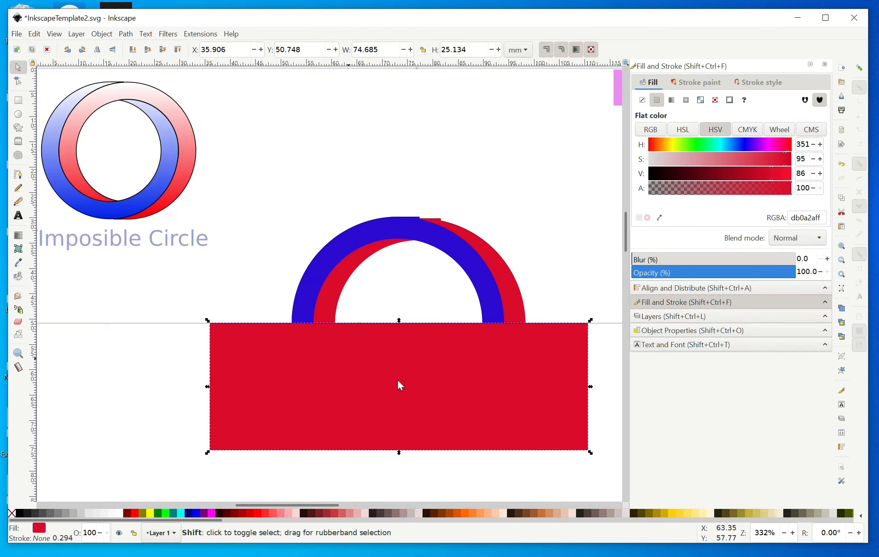
left_click(310, 295, "shift")
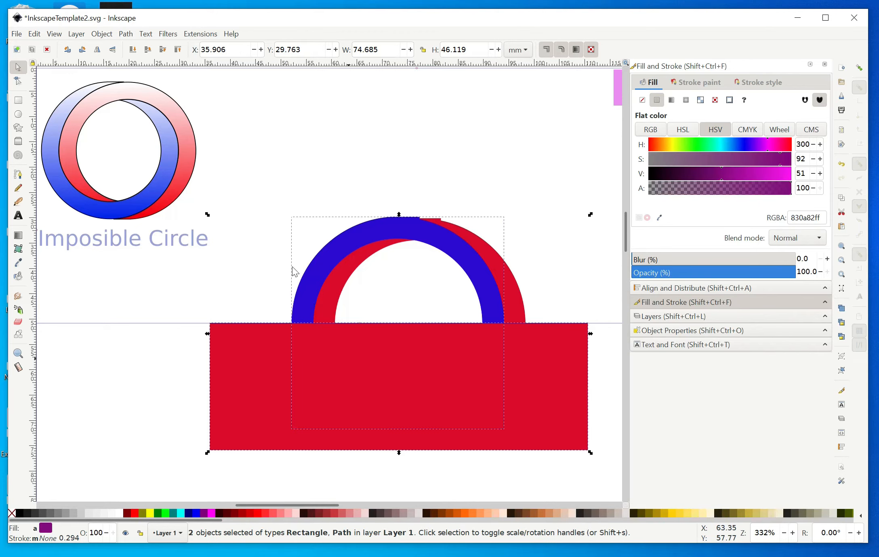
left_click(126, 34)
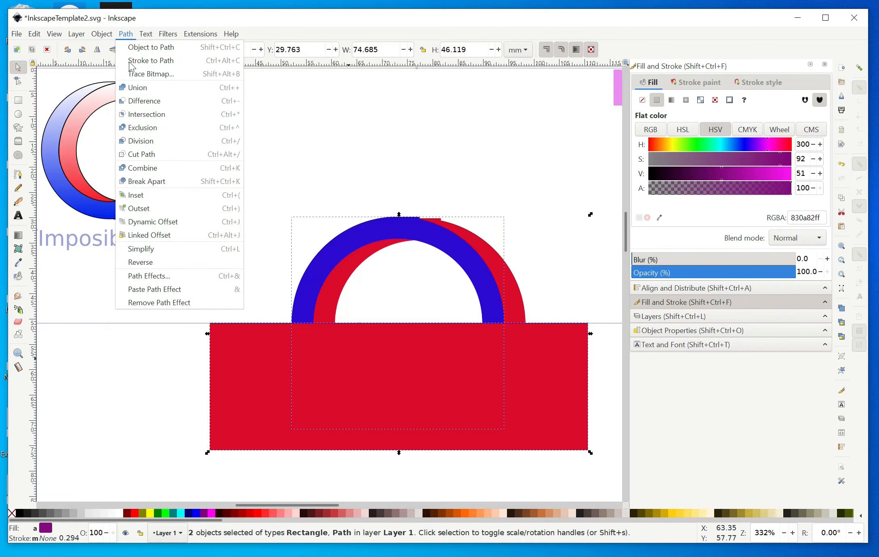
left_click(143, 114)
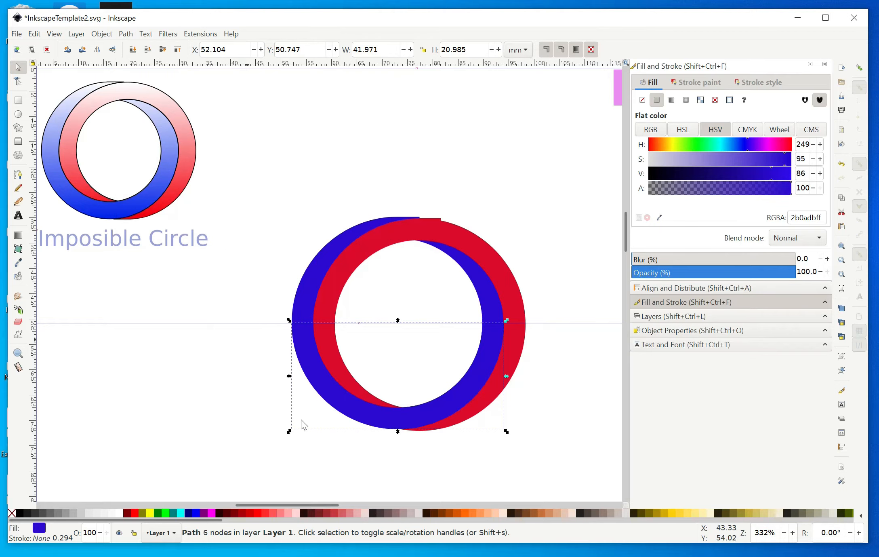
left_click(672, 143)
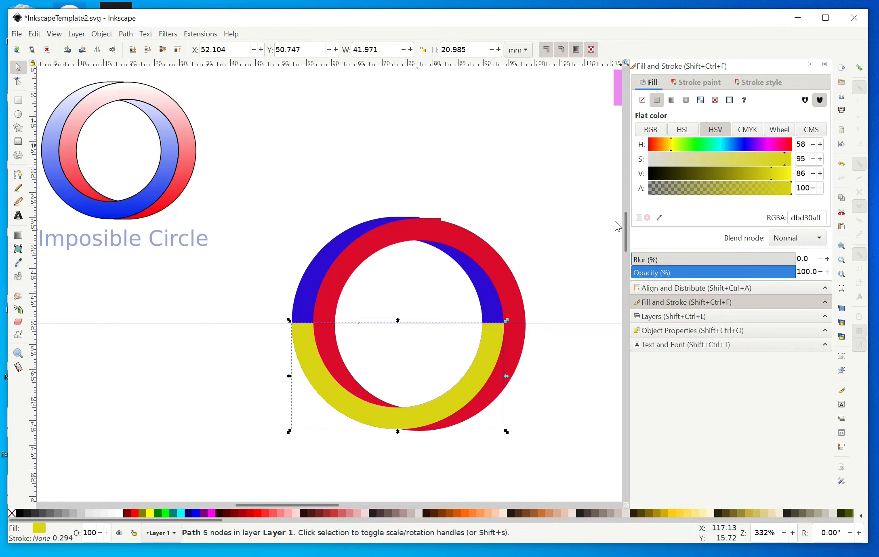
- Subtract the red ring from the blue ring beneath it using the Difference path operation
left_click_drag(626, 228, 626, 208)
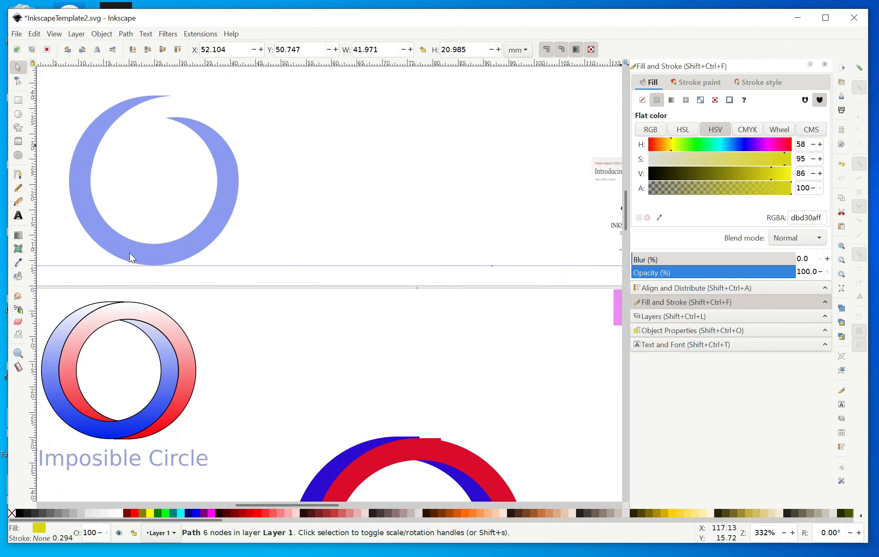
left_click_drag(626, 211, 628, 226)
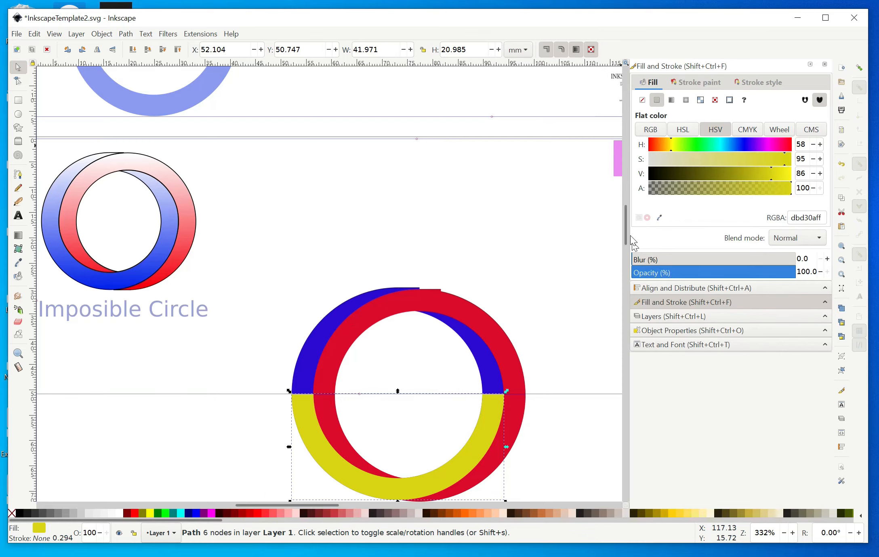
mouse_move(627, 239)
left_mouse_down()
mouse_move(630, 222)
mouse_move(631, 245)
left_mouse_up()
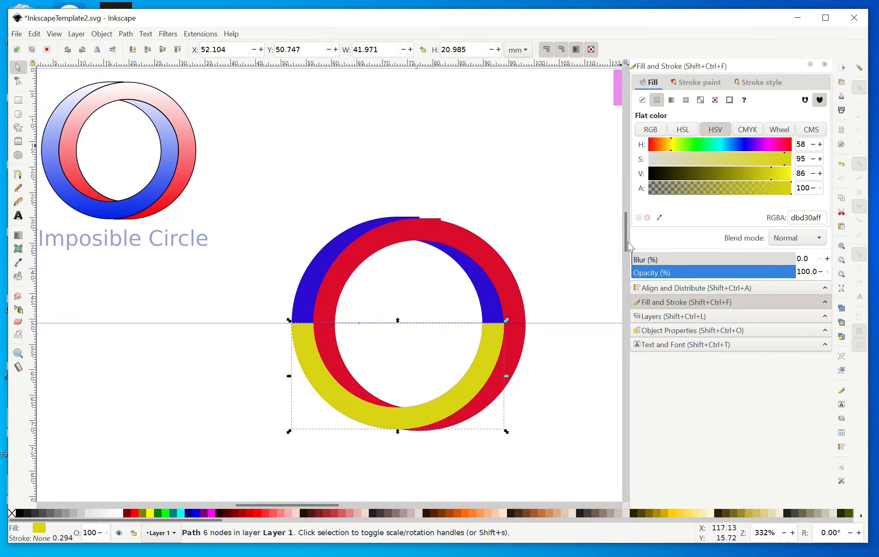
left_click(315, 273)
left_click(338, 291)
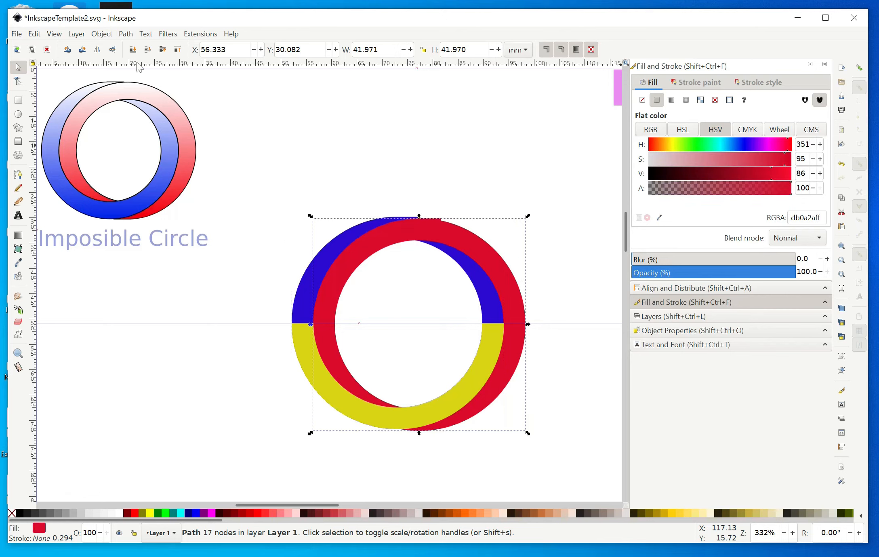
left_click(128, 35)
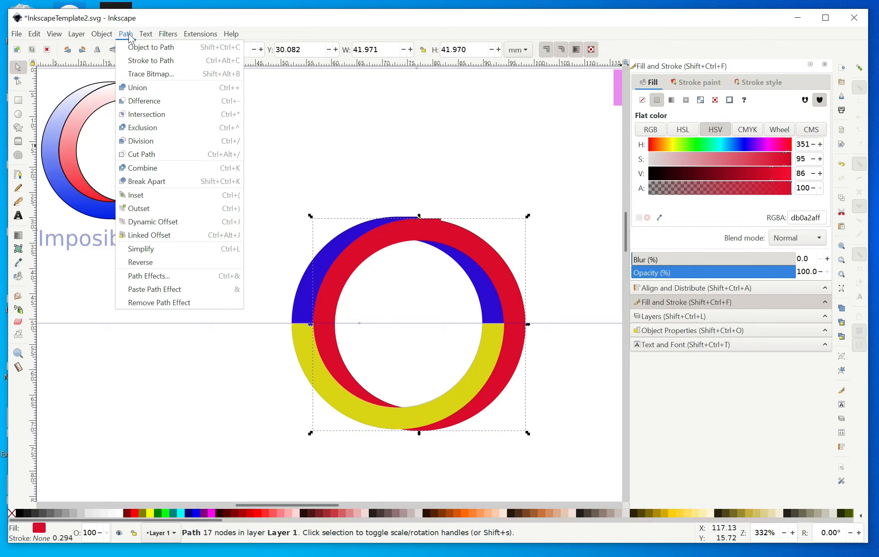
left_click(128, 103)
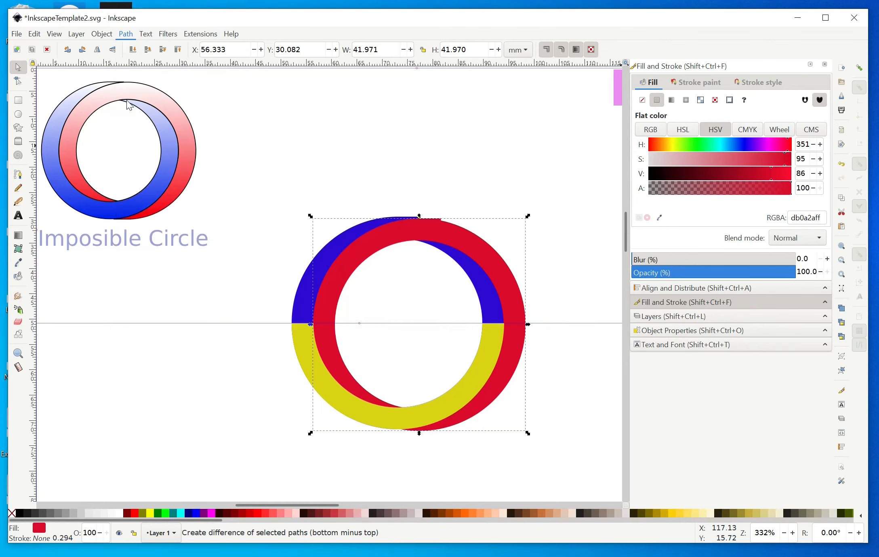
key("shift")
left_click(301, 309, "shift")
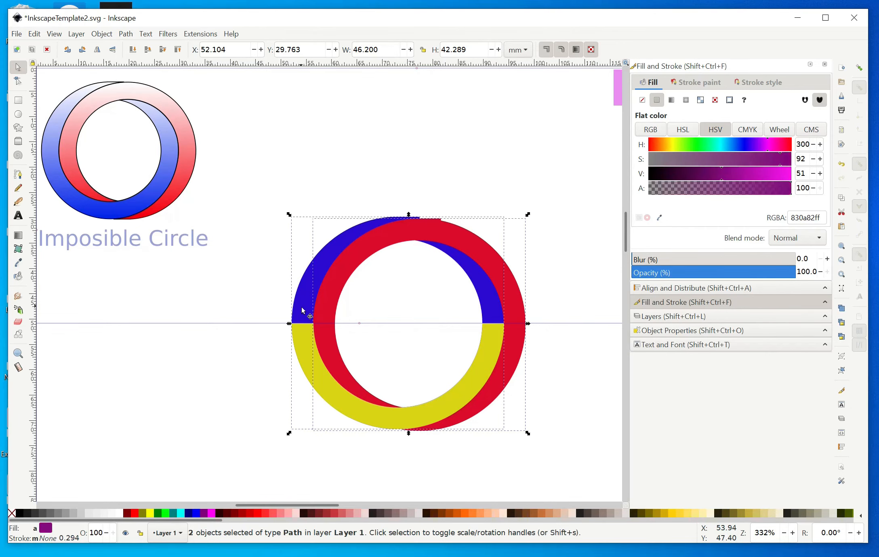
key("ctrl+minus")
- Move the horizontal guide from the ring's mid-height up to Y 0, out of the way of the drawing
scroll(581, 363, "up", 14)
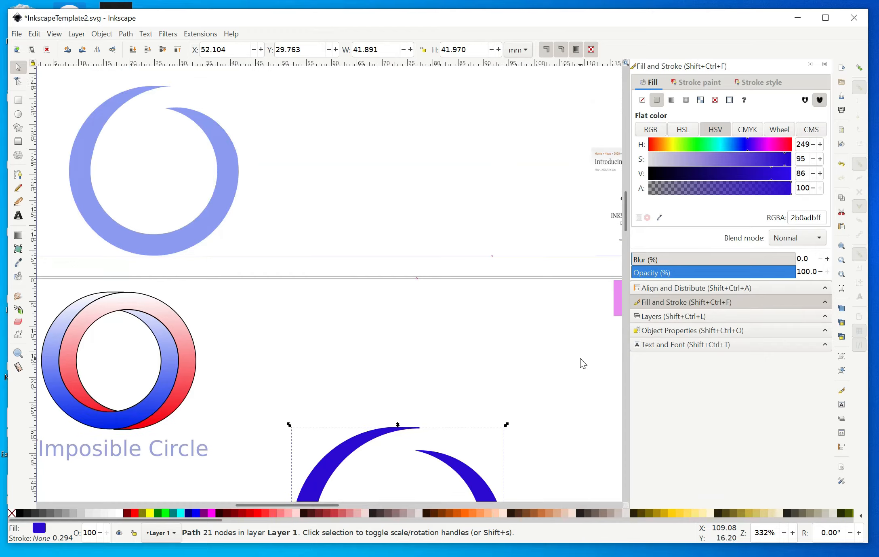
scroll(583, 363, "down", 12)
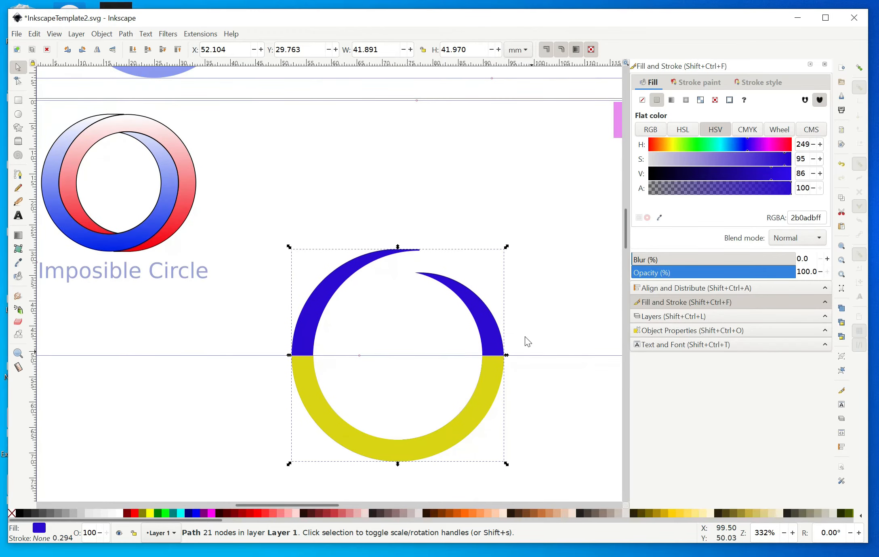
left_click_drag(285, 355, 379, 104)
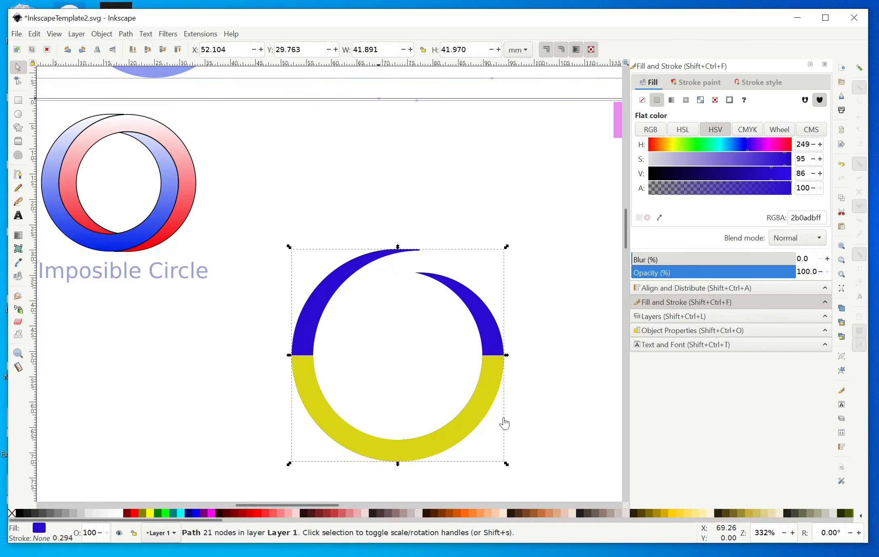
- Unite the yellow lower half ring with the cut blue ring into one path using the Union path operation
left_click(125, 34)
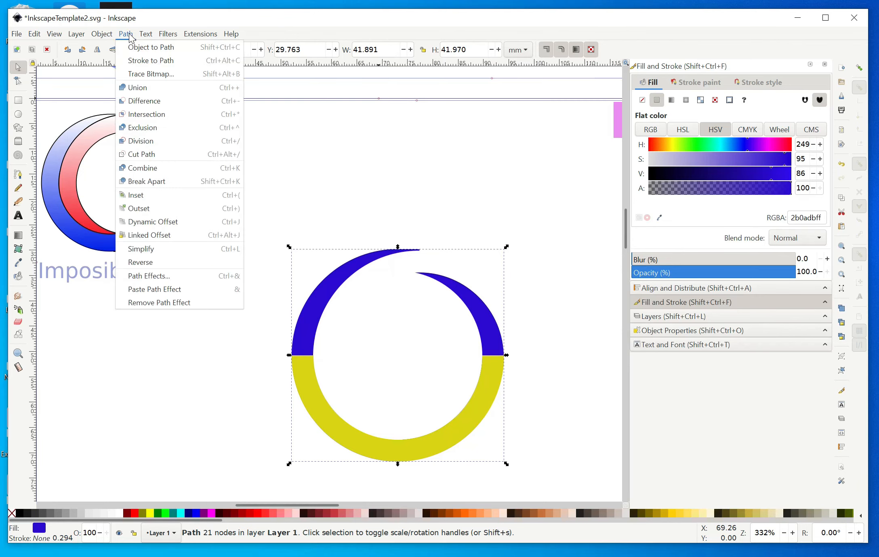
left_click(134, 89)
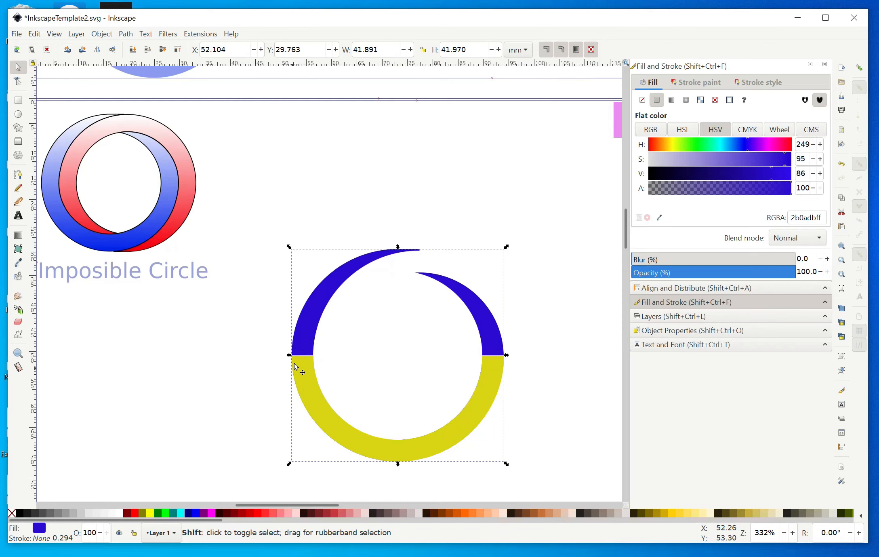
left_click(306, 344, "shift")
left_click(309, 385)
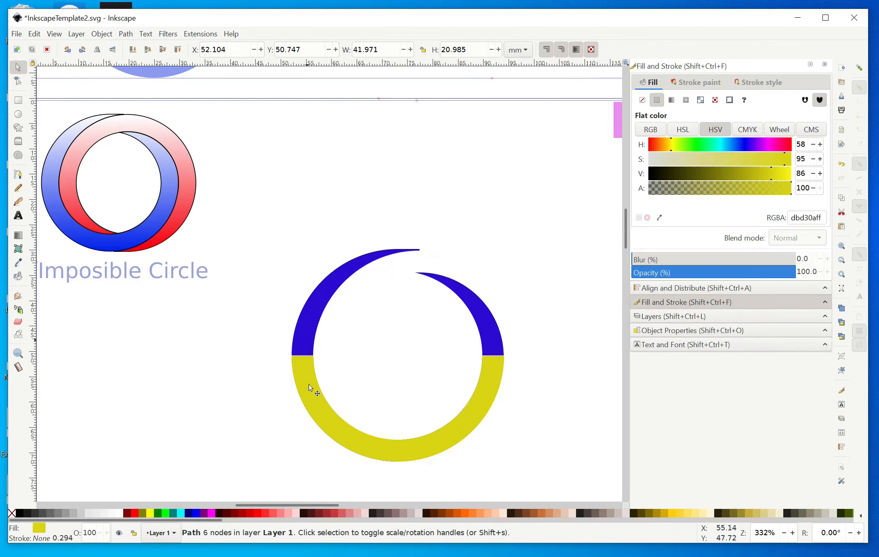
left_click(317, 317, "shift")
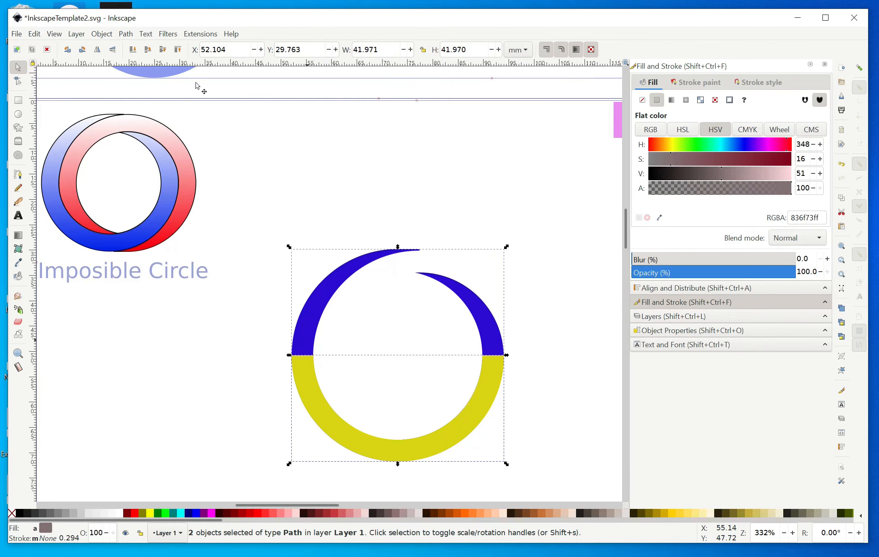
left_click(129, 35)
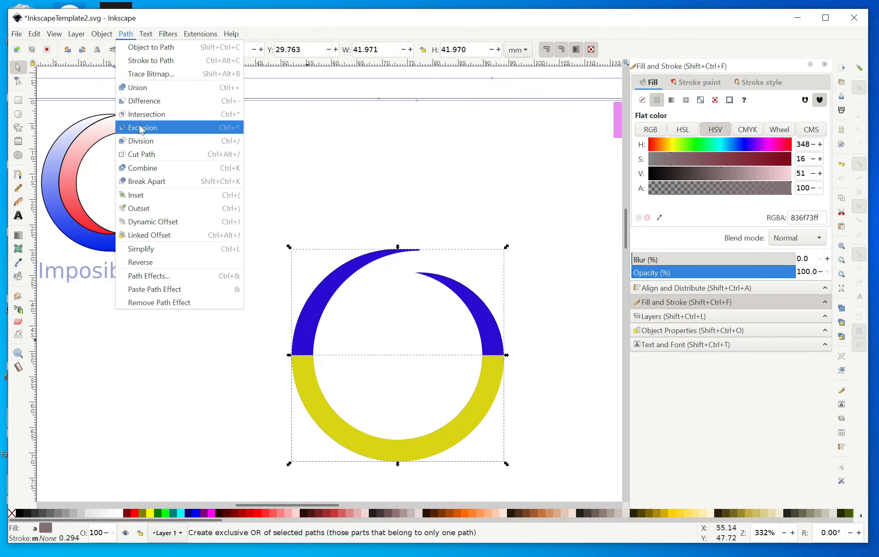
left_click(144, 89)
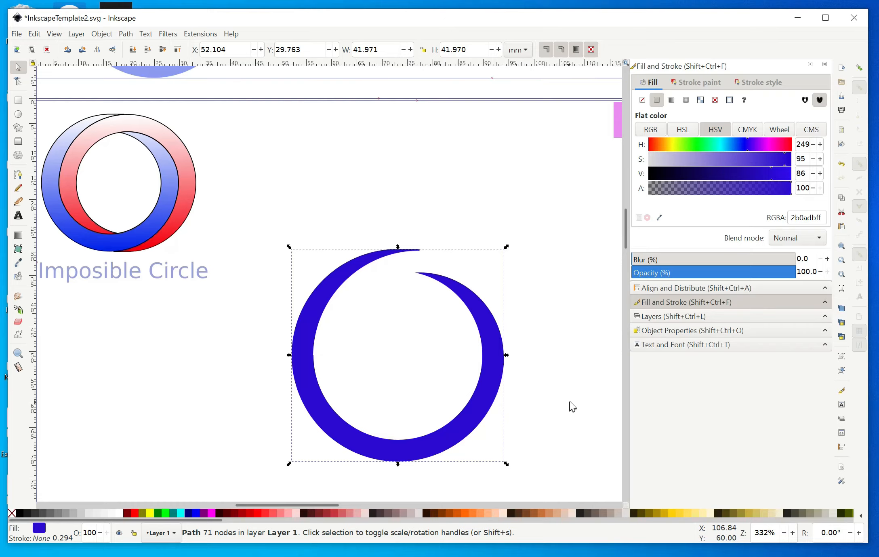
- Duplicate the united blue open ring in place and fill the copy red with hue 356
scroll(569, 402, "up", 10)
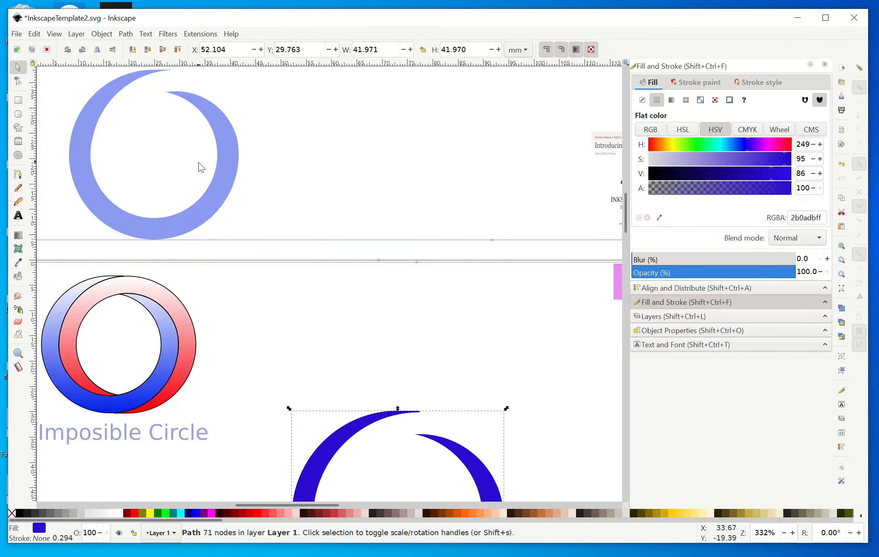
scroll(554, 390, "down", 9)
scroll(555, 387, "down", 4)
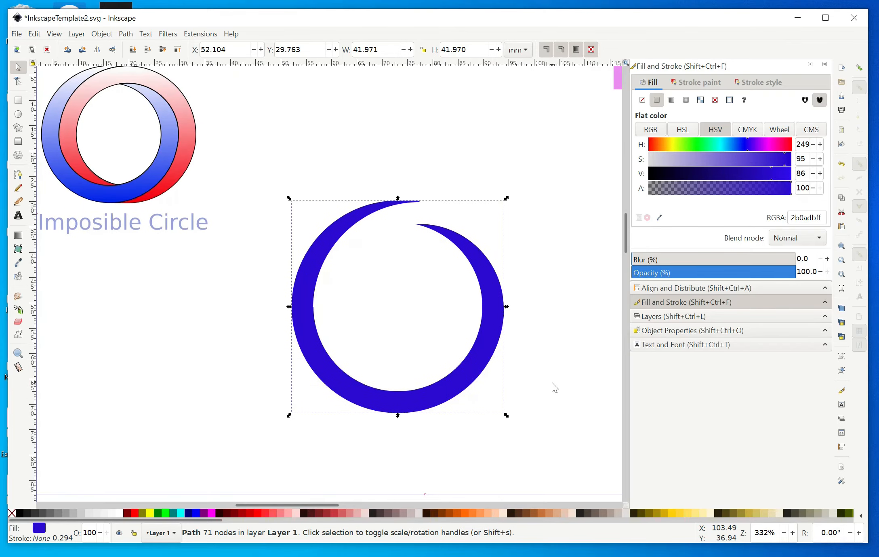
left_click(497, 319)
left_click(35, 34)
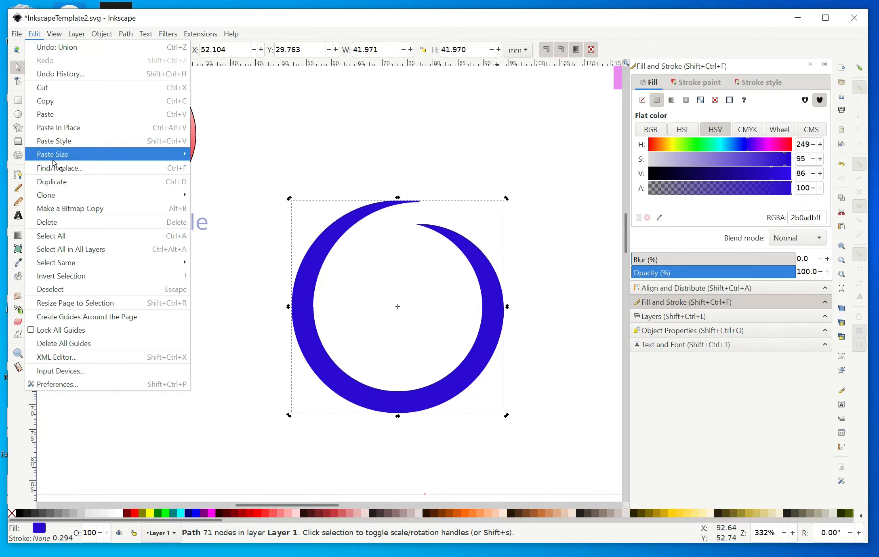
left_click(54, 182)
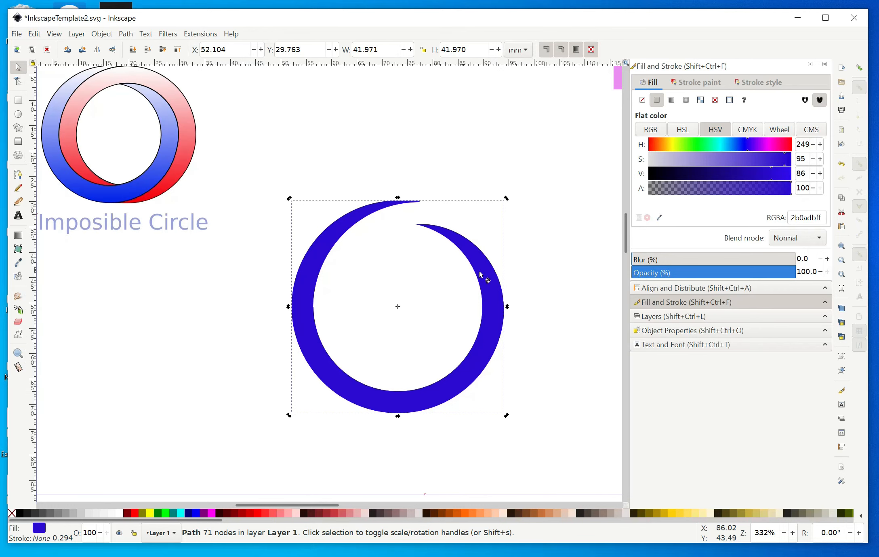
left_click(790, 149)
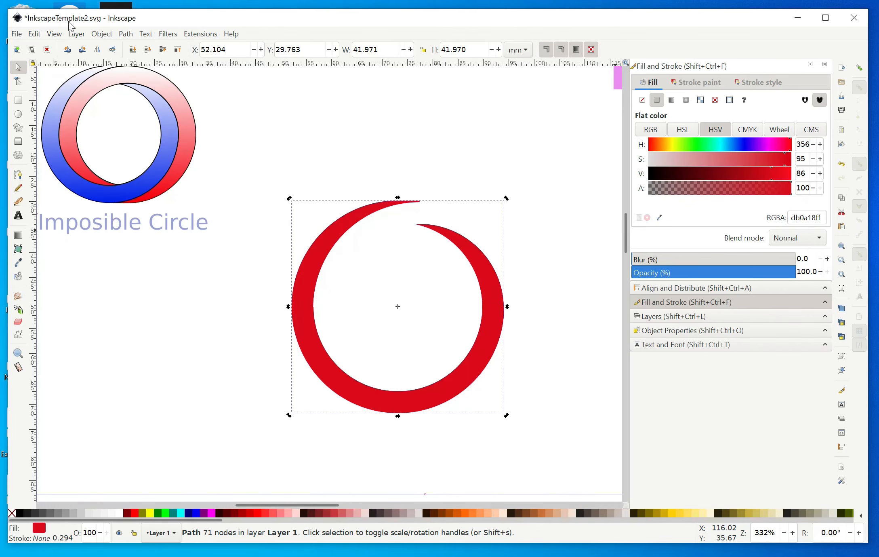
- Rotate the red copy 180° clockwise and shift it right and slightly down to about X 56.0 mm and Y 30.1 mm
left_click(83, 53)
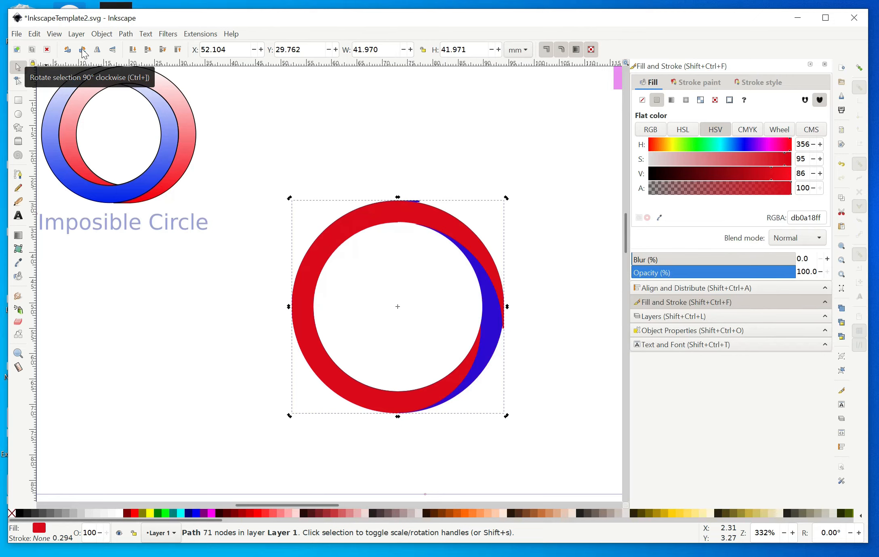
left_click(83, 53)
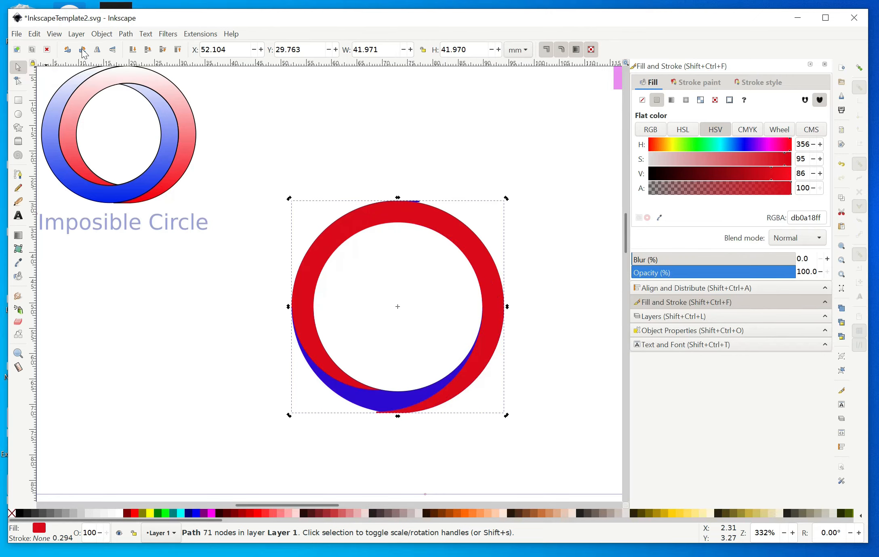
left_click_drag(438, 223, 430, 242)
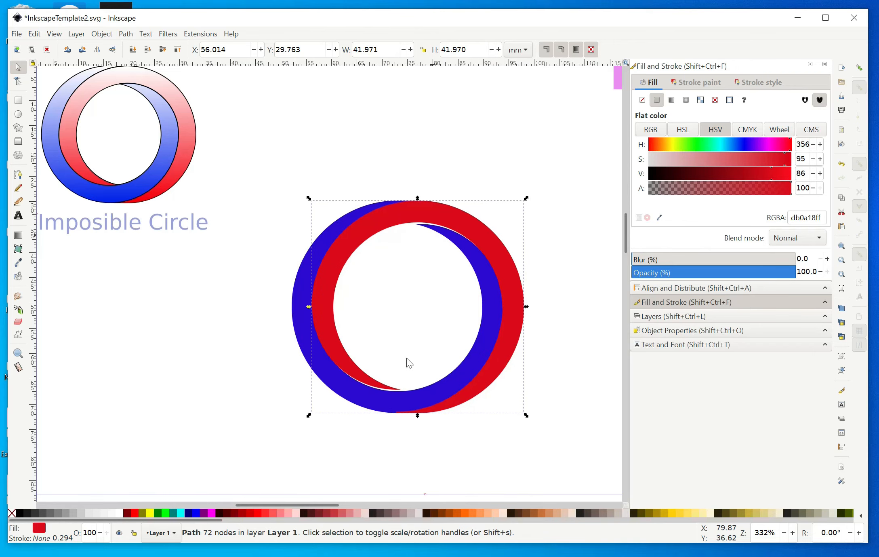
left_click_drag(483, 234, 482, 237)
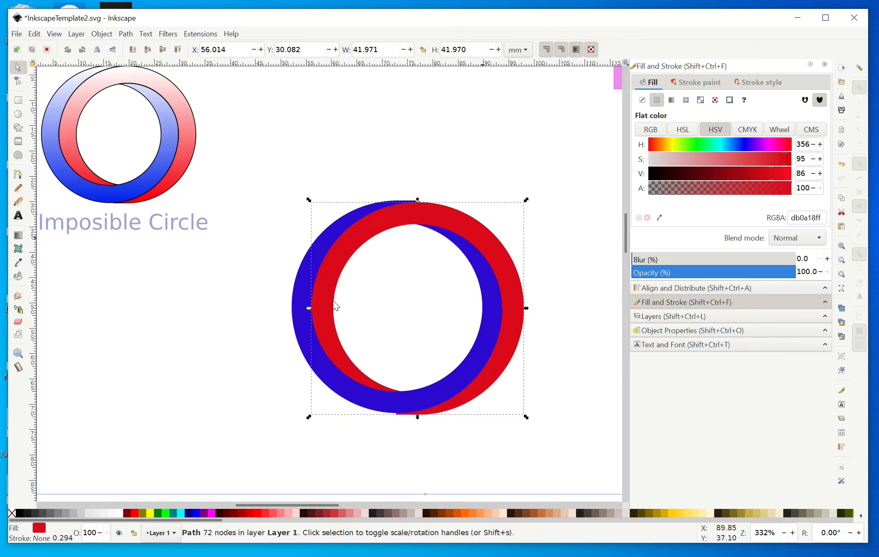
- Give both the red and the blue ring a flat black stroke
left_click(303, 330, "shift")
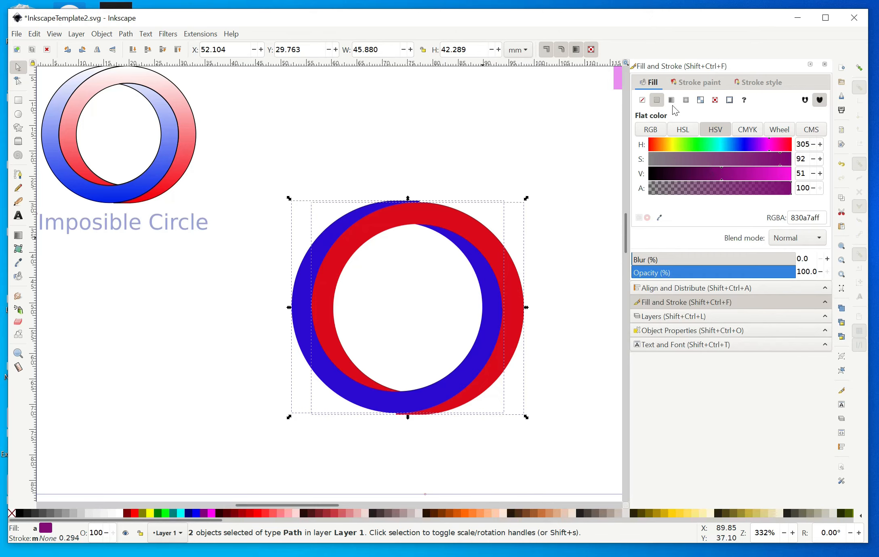
left_click(688, 81)
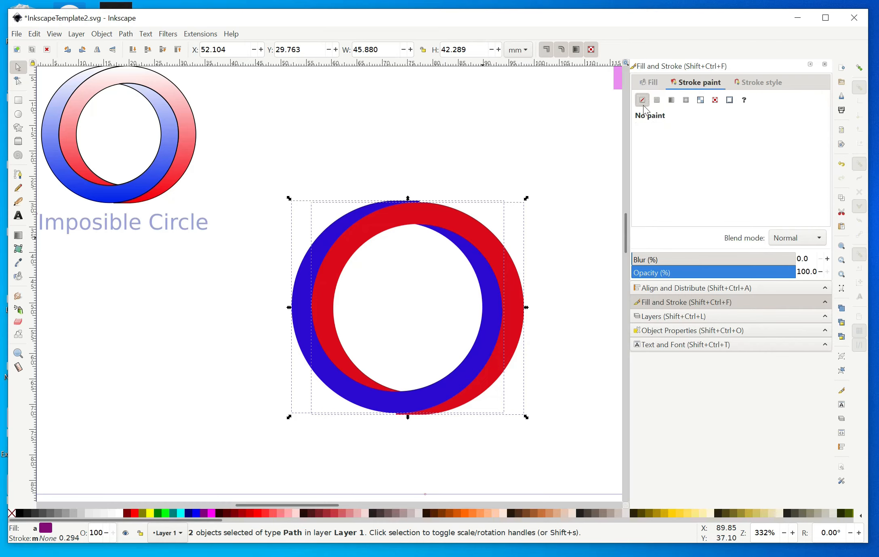
left_click(656, 101)
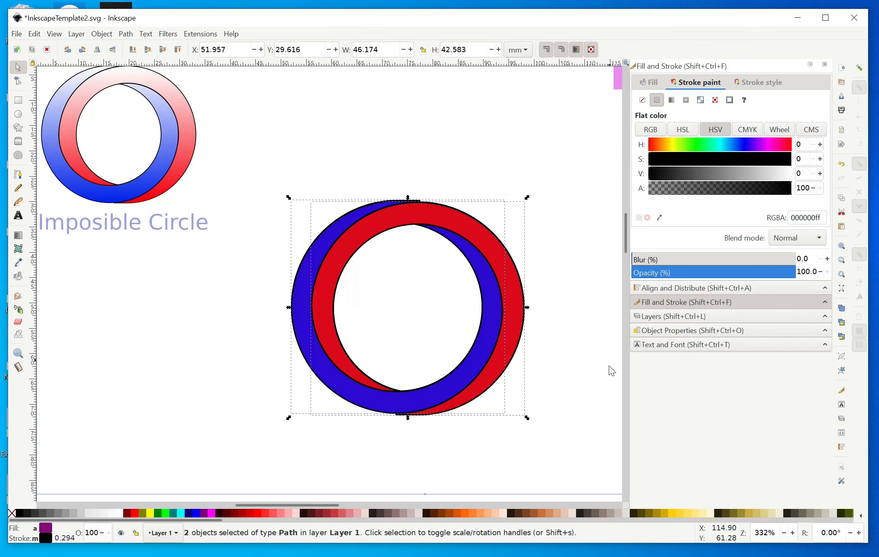
left_click(602, 409)
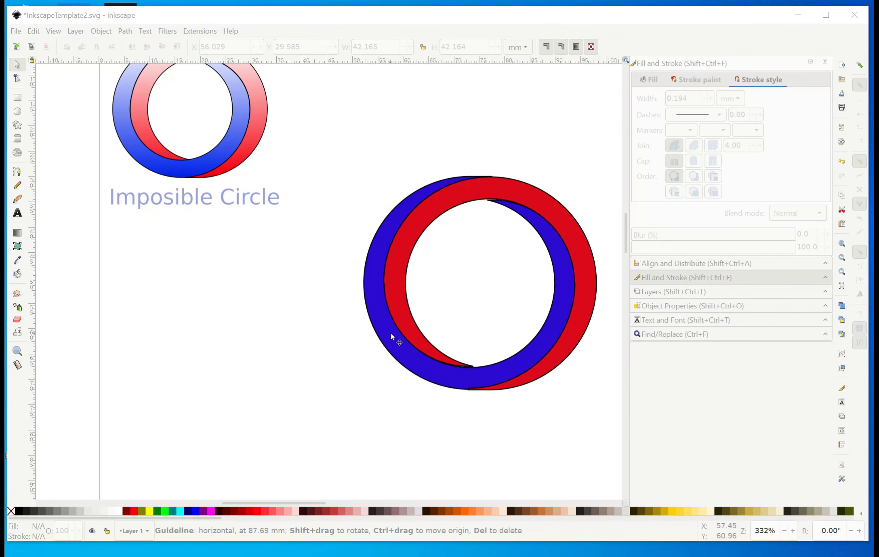
- Fill the red ring with a near-vertical linear gradient, opaque red at its lower edge fading to transparent at its upper edge
left_click(468, 192)
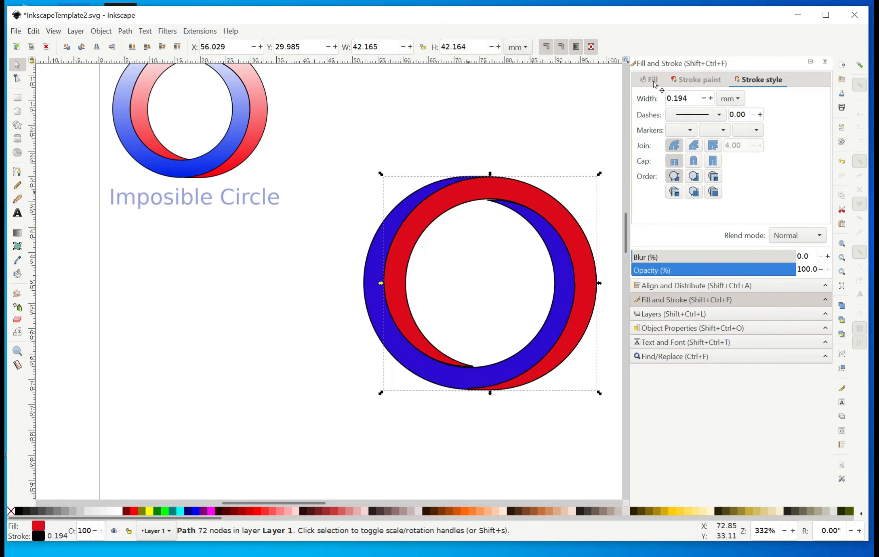
left_click(653, 80)
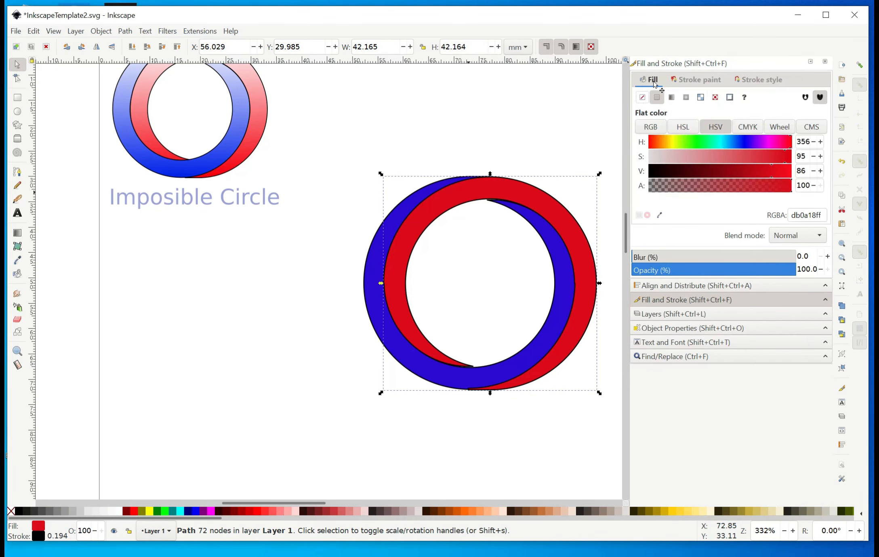
left_click(671, 98)
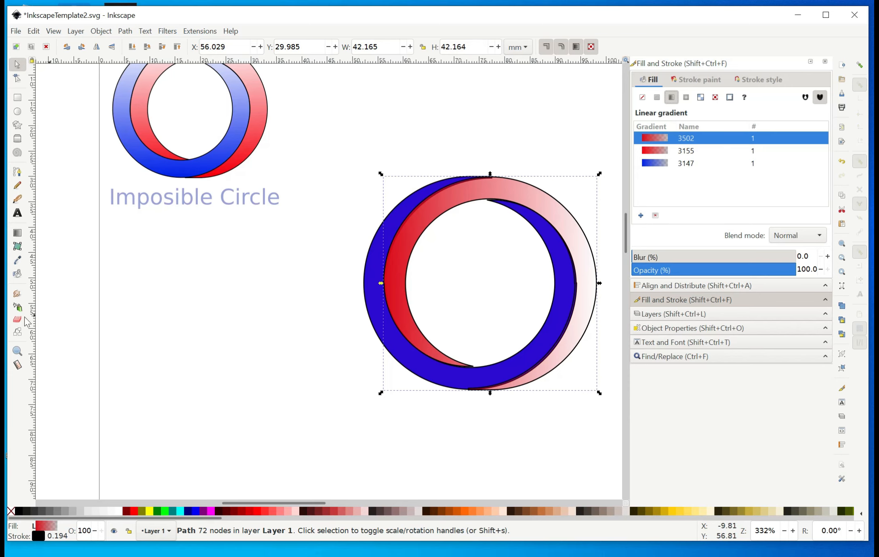
left_click(18, 234)
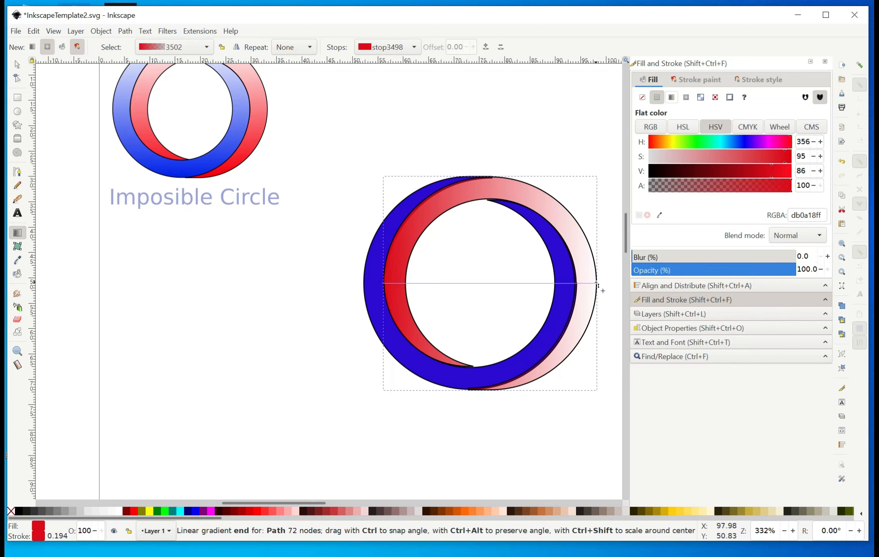
left_click_drag(597, 284, 484, 179)
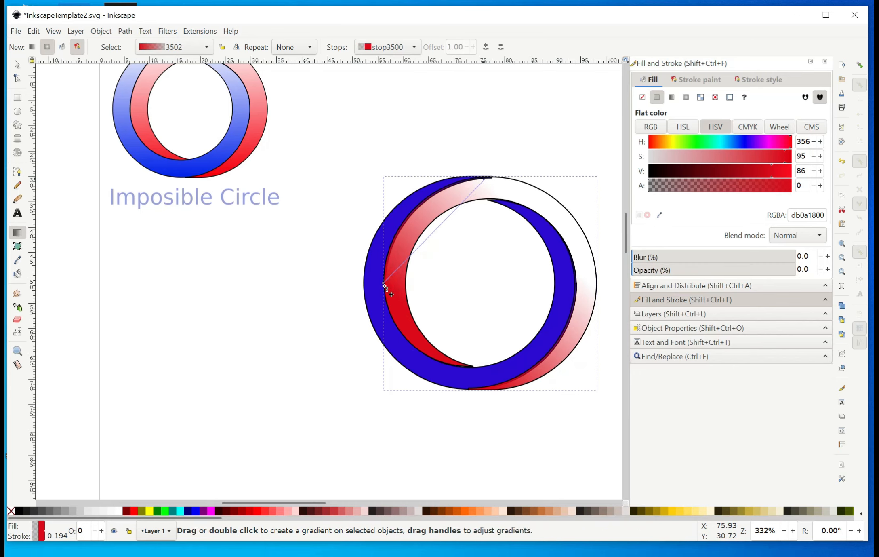
mouse_move(384, 285)
left_mouse_down()
mouse_move(387, 293)
mouse_move(418, 291)
mouse_move(465, 322)
mouse_move(477, 368)
mouse_move(497, 388)
left_mouse_up()
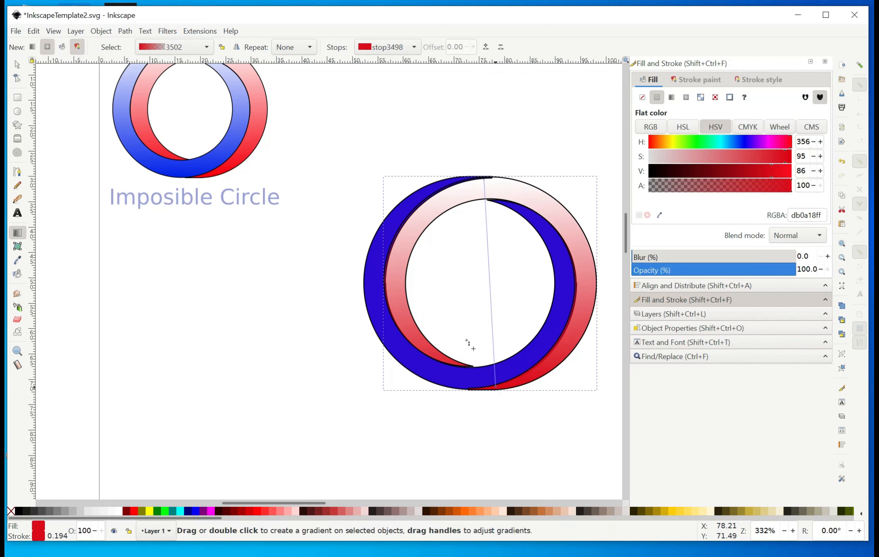
left_click(17, 64)
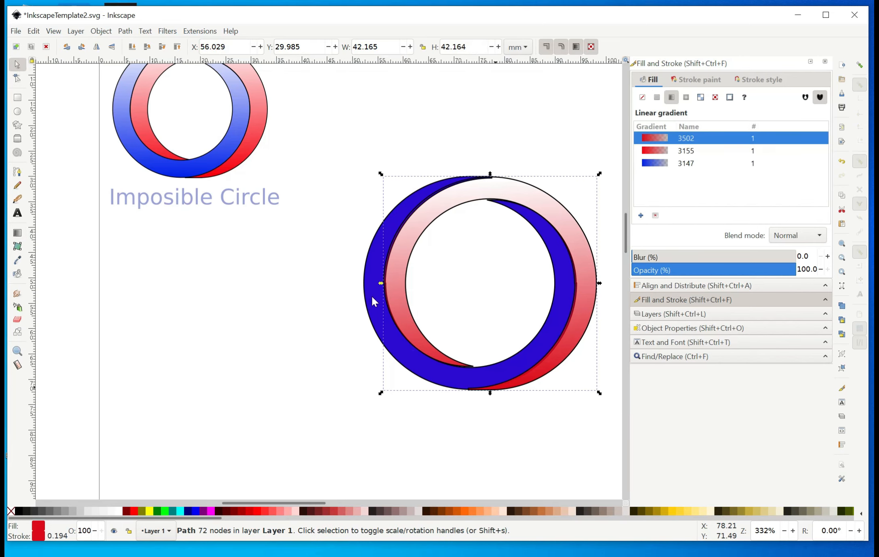
key("Escape")
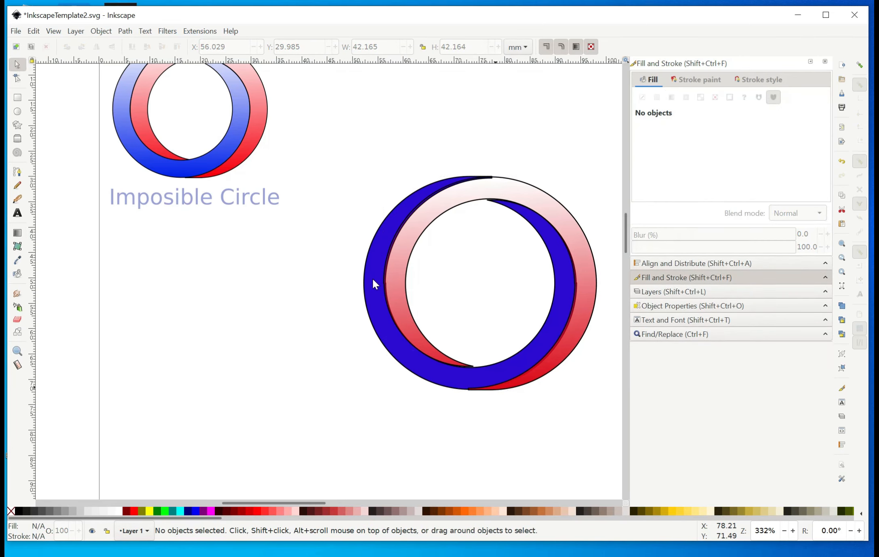
- Fill the blue ring with a near-vertical linear gradient, opaque blue at its lower edge fading to transparent at its upper edge
left_click(373, 280, "ctrl")
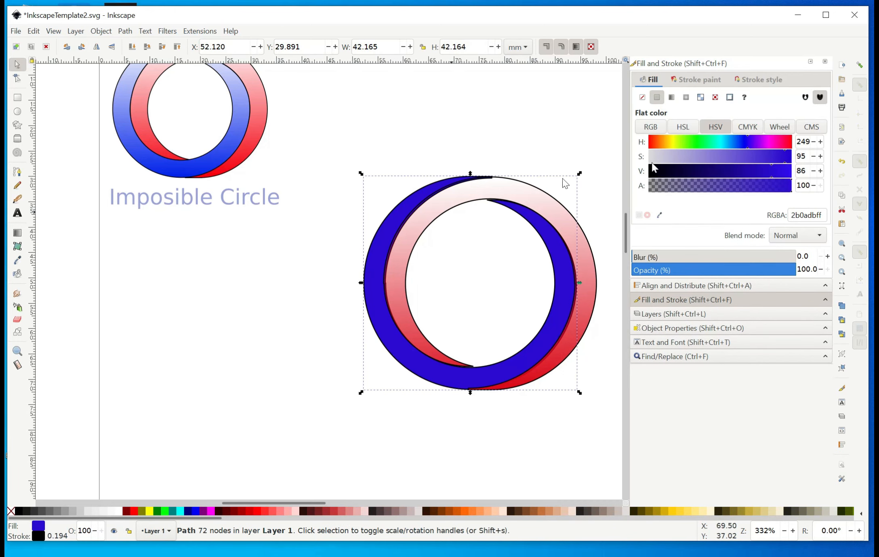
left_click(672, 99)
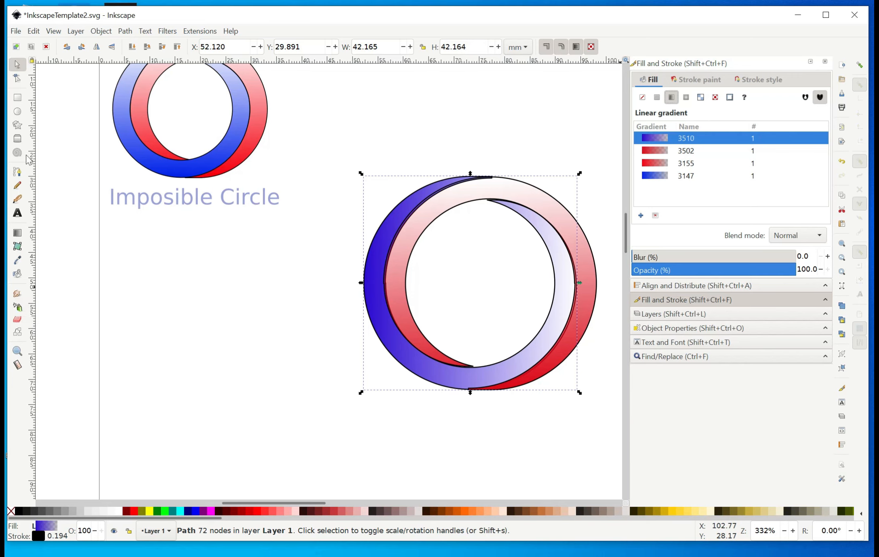
left_click(18, 80)
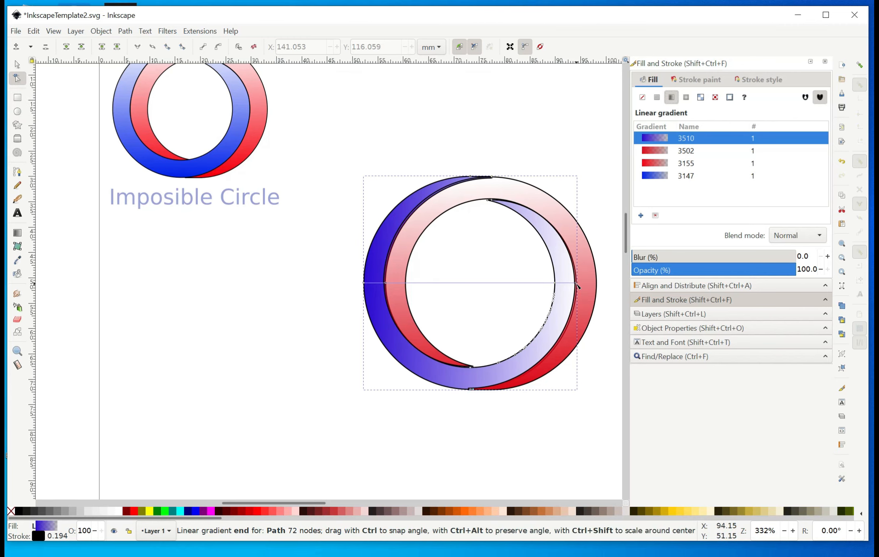
left_click_drag(578, 283, 481, 183)
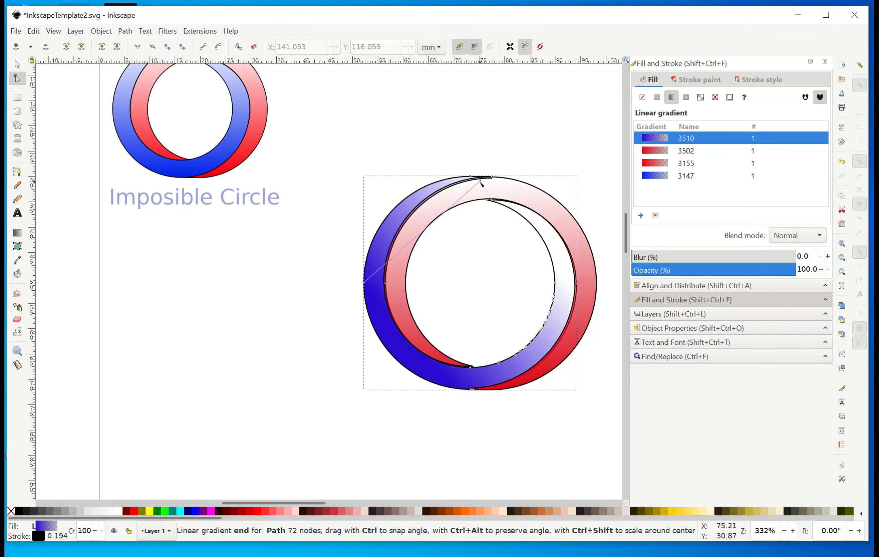
left_click(482, 183)
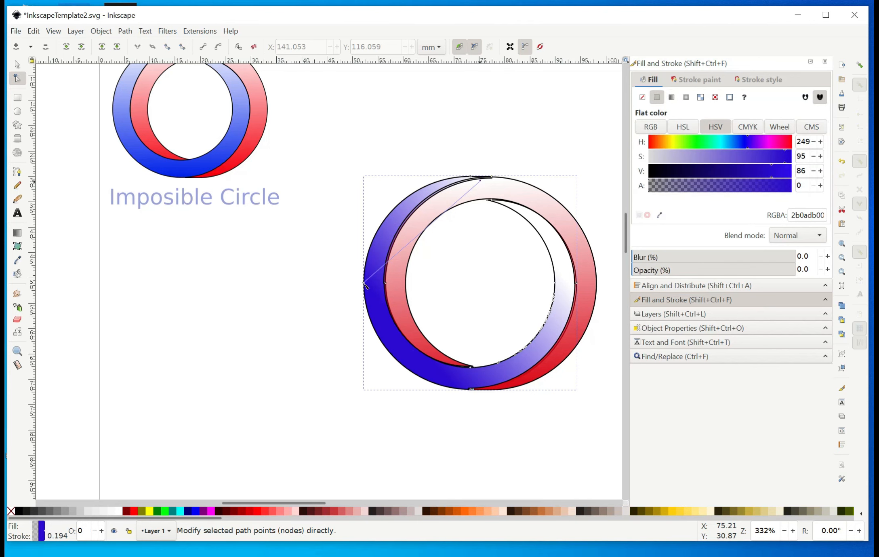
left_click_drag(365, 284, 486, 388)
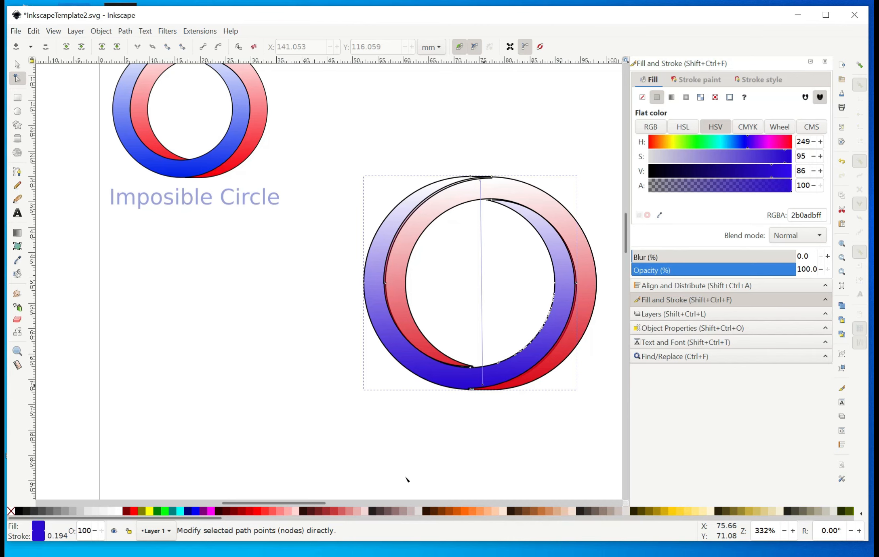
left_click(257, 420)
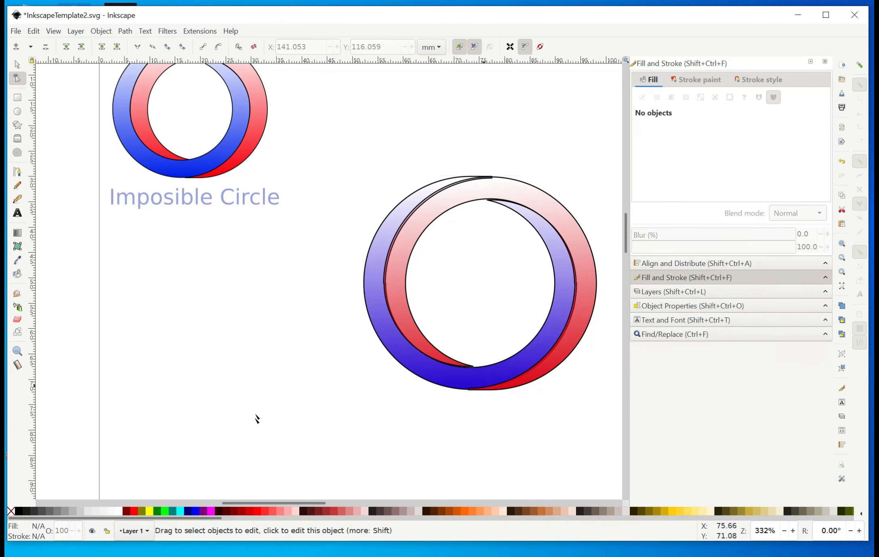
- Group the red and blue gradient rings into one object
left_click(17, 64)
left_click_drag(344, 151, 619, 418)
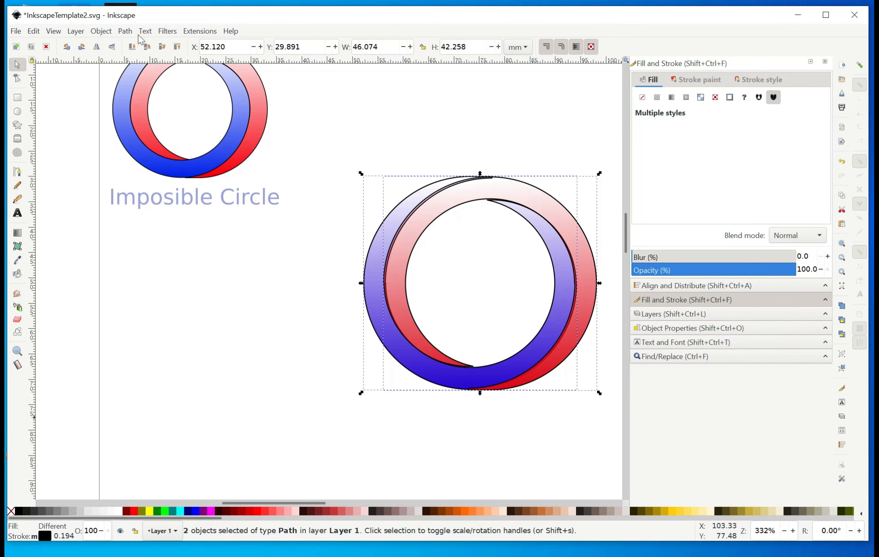
left_click(102, 32)
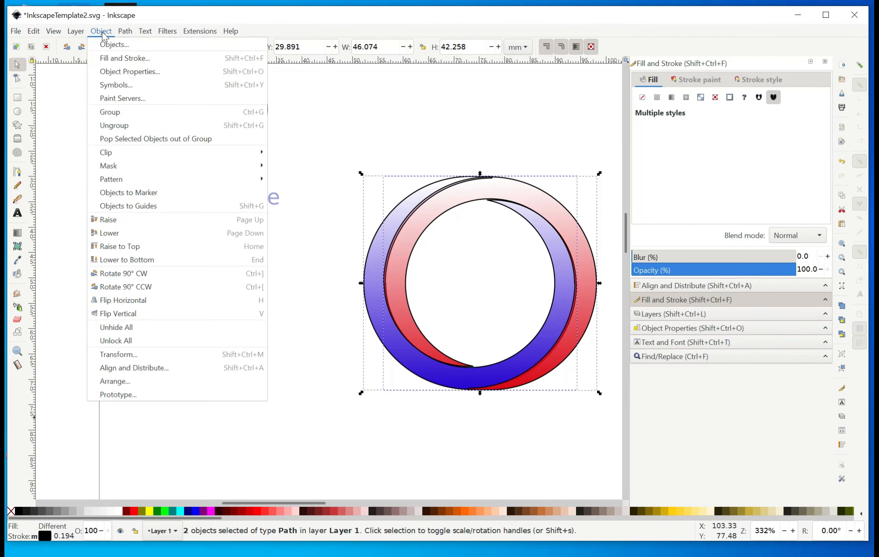
left_click(116, 115)
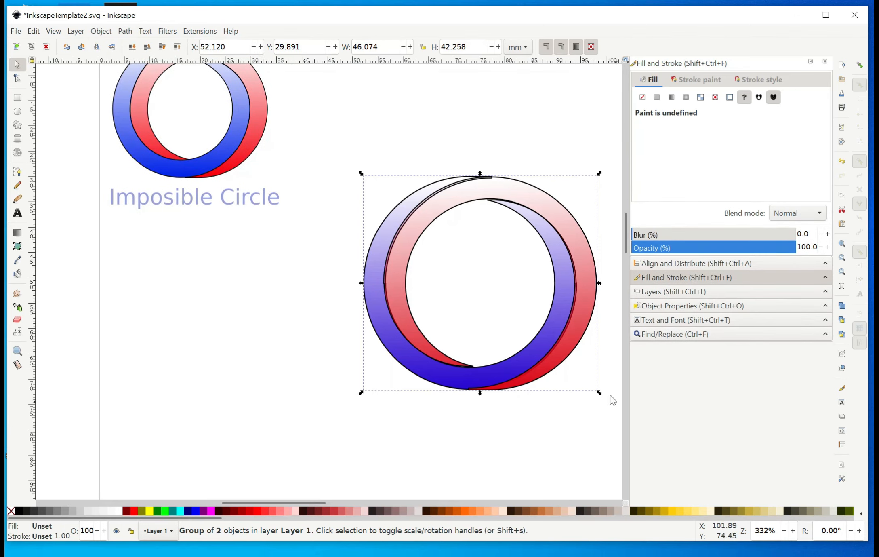
- Scale the grouped rings down proportionally from their upper-left corner to about 26.6 mm wide and 24.4 mm high
key("ctrl")
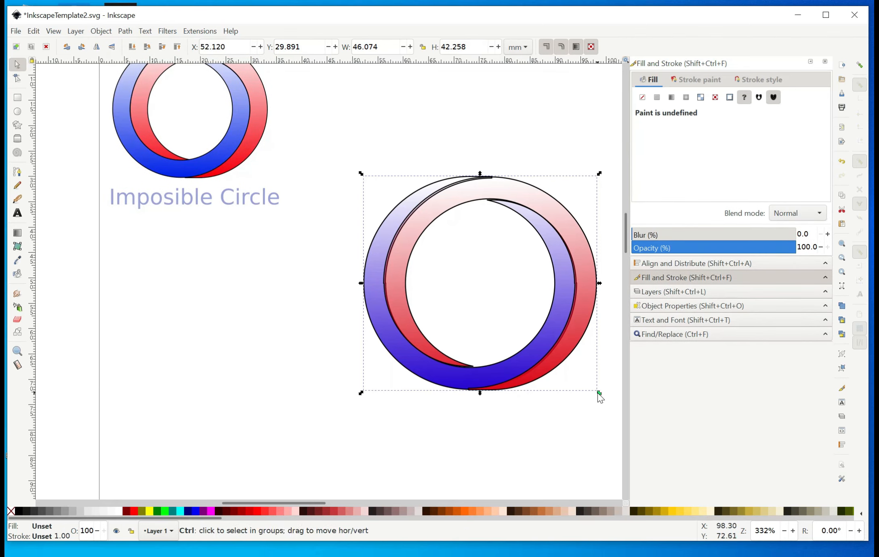
left_click_drag(599, 392, 499, 341)
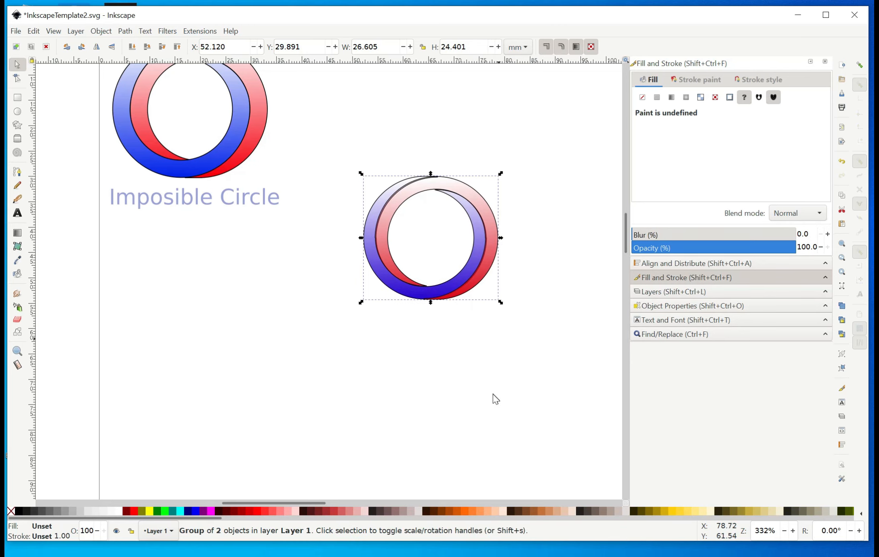
left_click(493, 394)
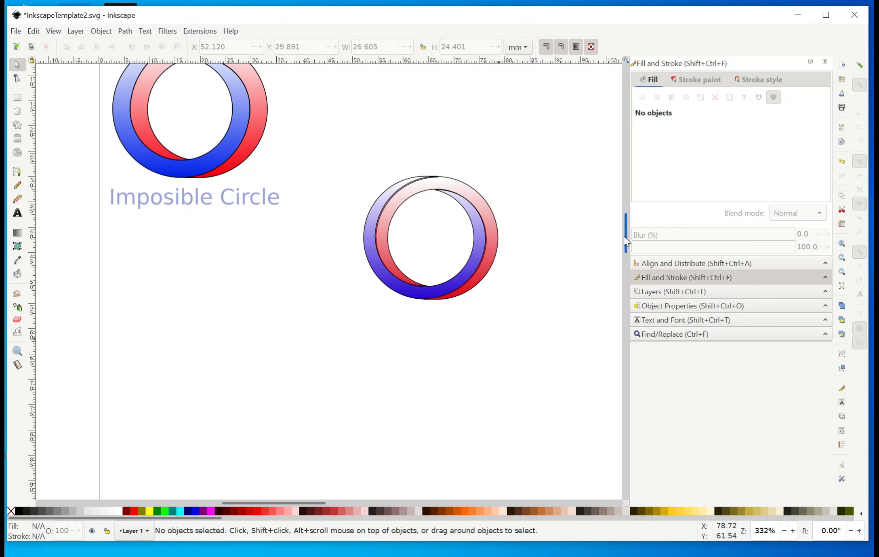
left_click_drag(624, 236, 622, 229)
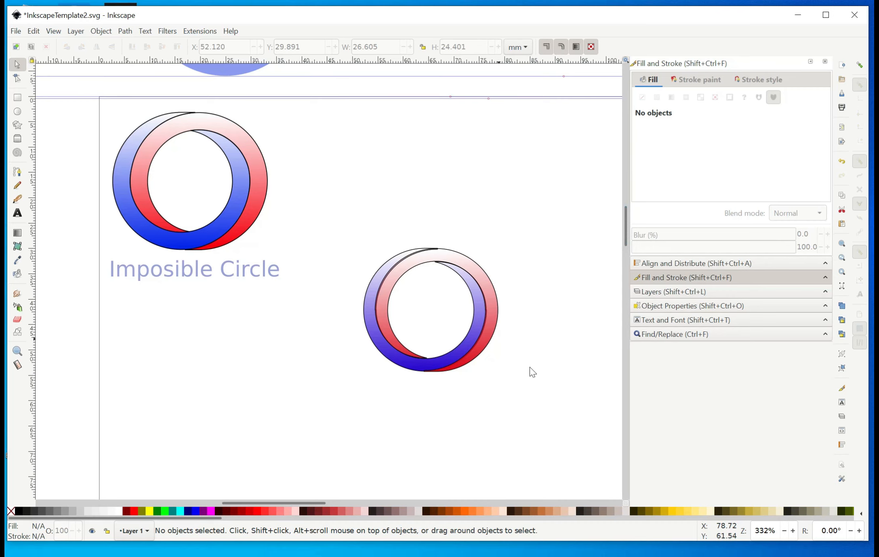